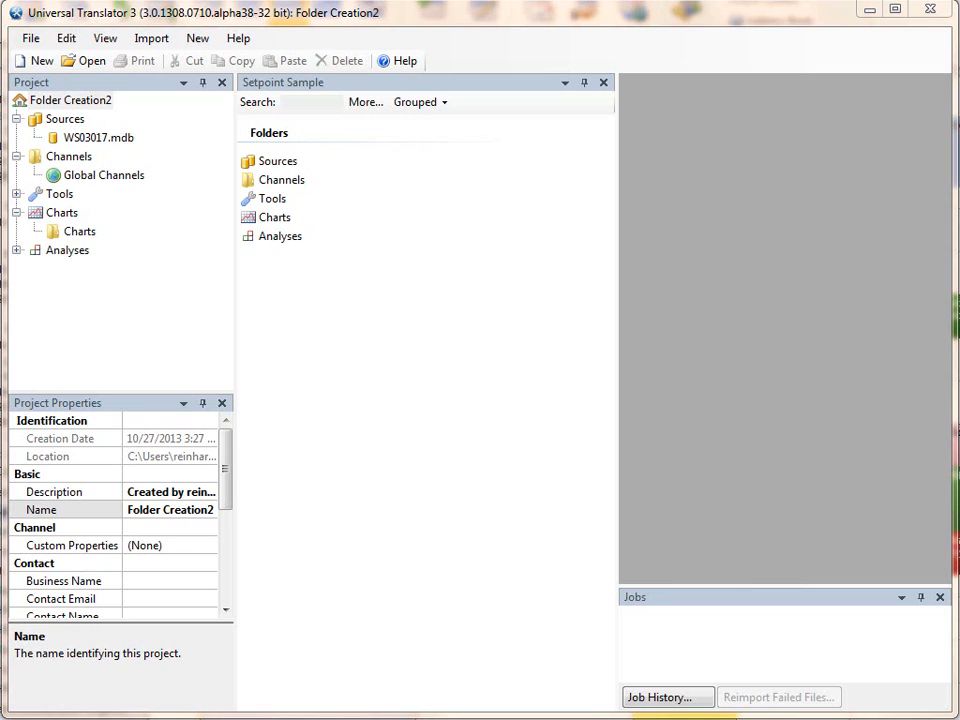
Step: Look through the channels contained in the WS03017.mdb source
left_click(89, 142)
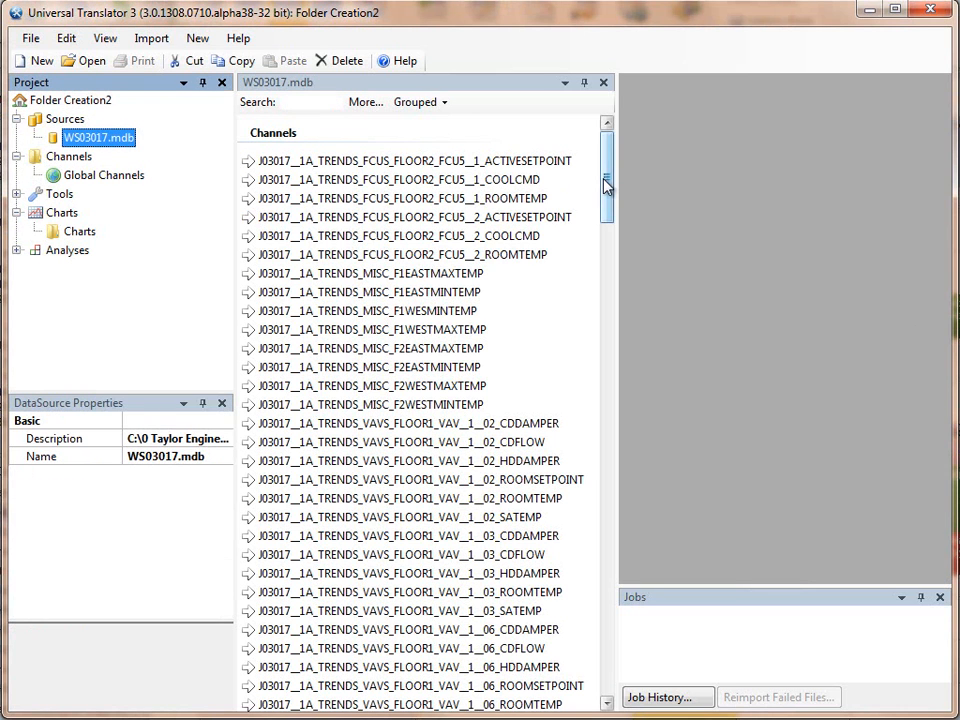
left_click_drag(605, 183, 607, 240)
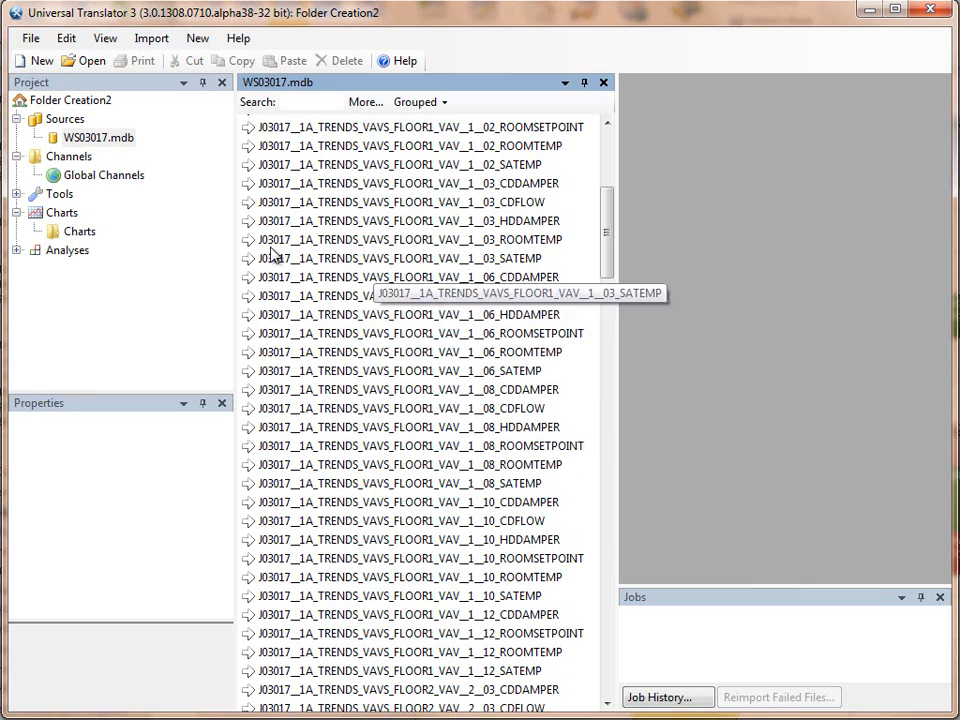
Step: Open the pattern-based creation of multiple new folders for Channels and review the channel names in its preview
left_click(78, 160)
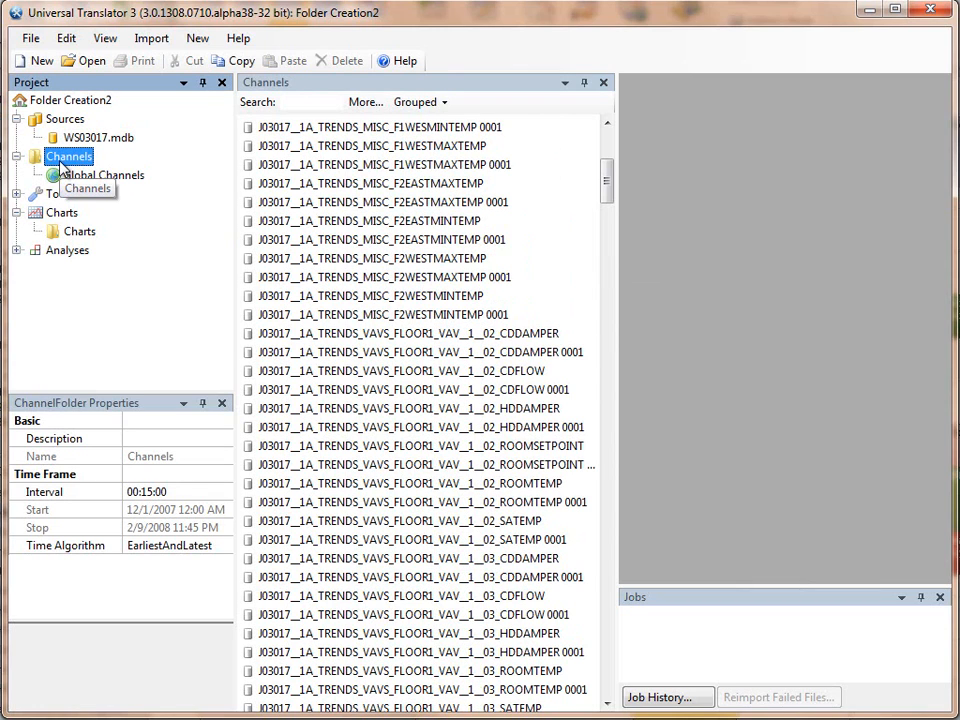
right_click(61, 166)
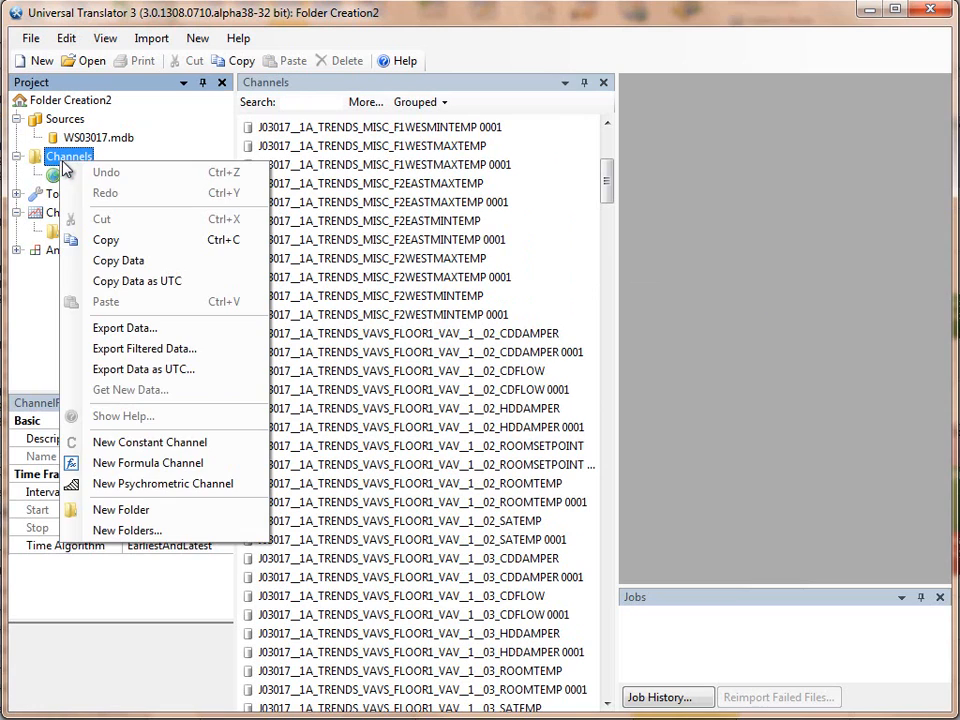
left_click(183, 538)
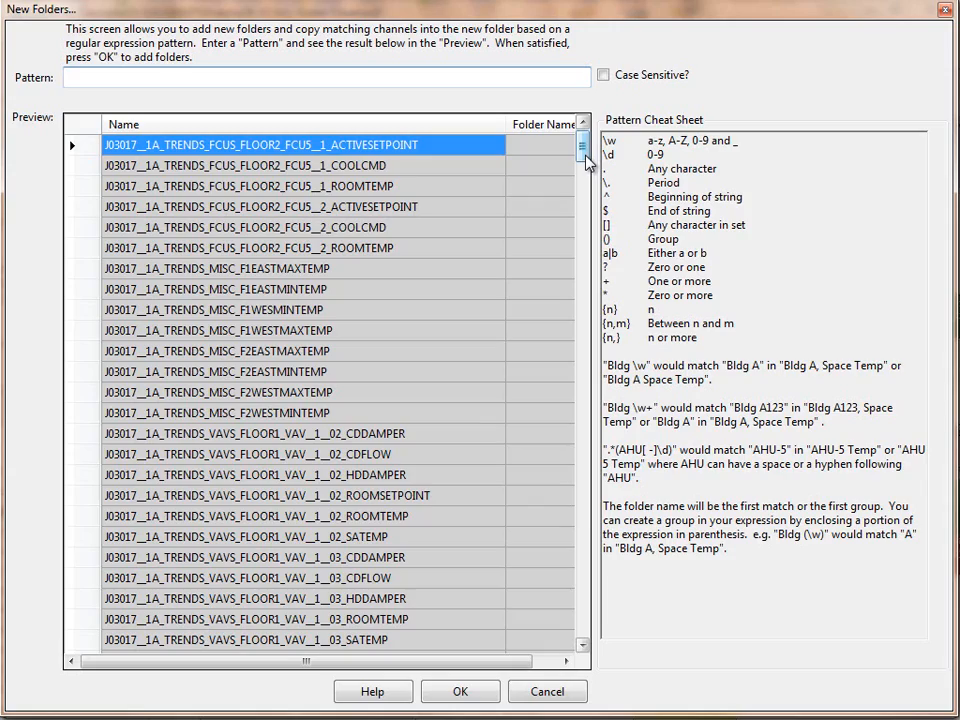
left_click_drag(588, 163, 603, 645)
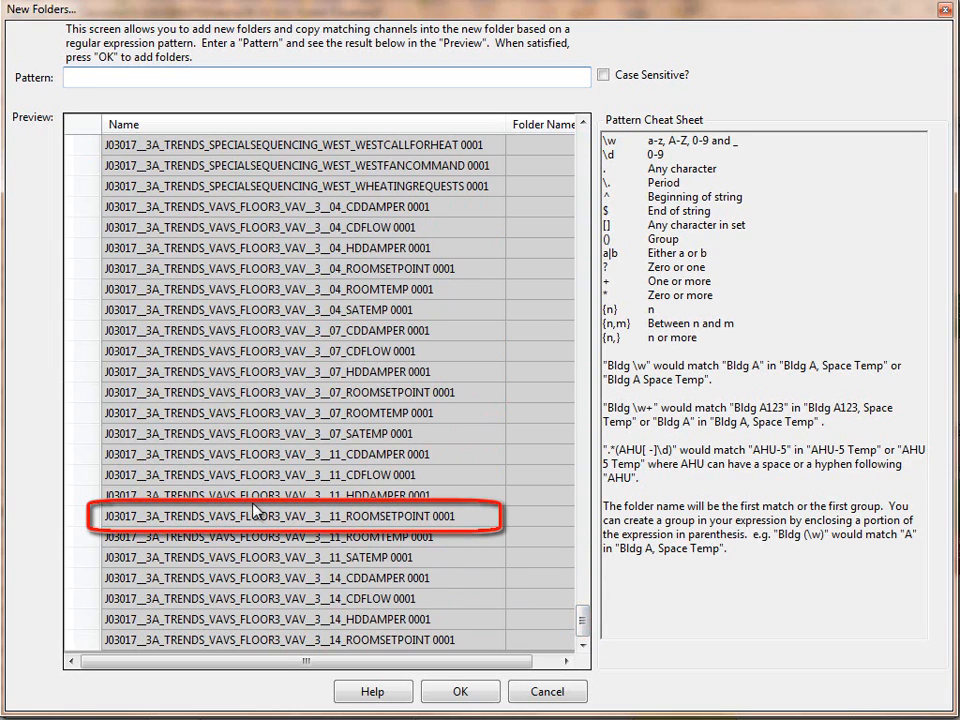
left_click_drag(583, 624, 581, 204)
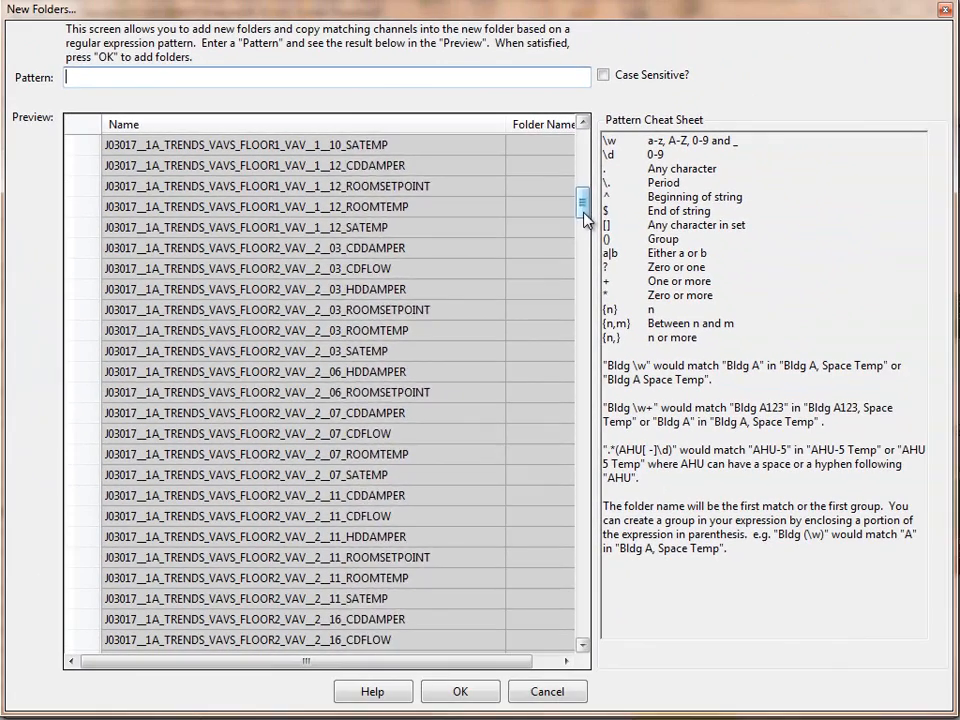
left_click_drag(584, 213, 596, 410)
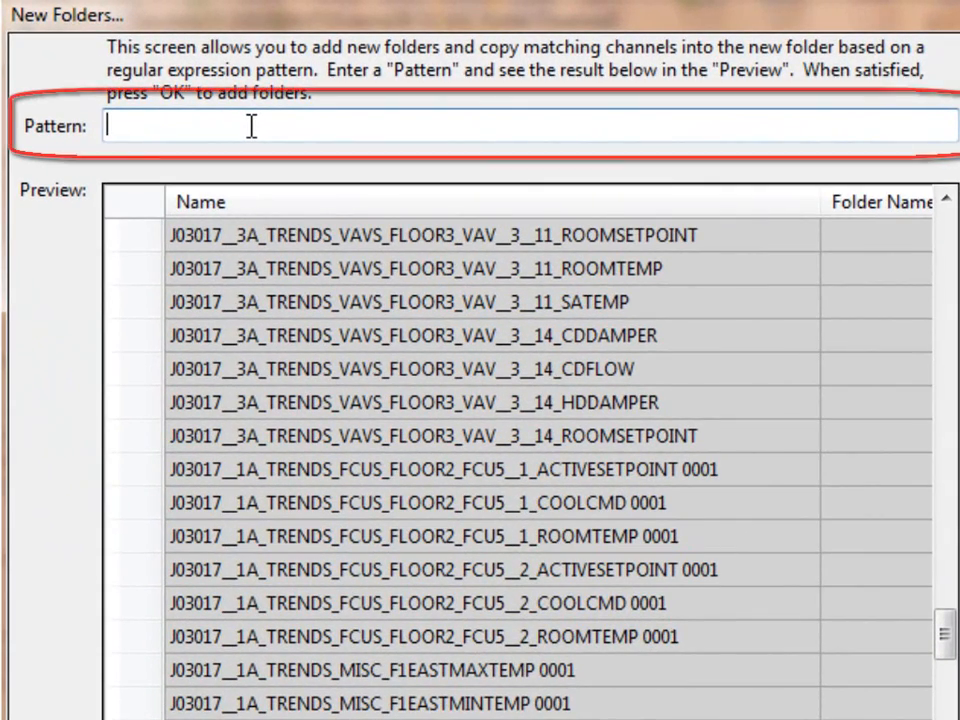
Step: Try acu as the folder pattern and check the matching channels in the preview
type("acu")
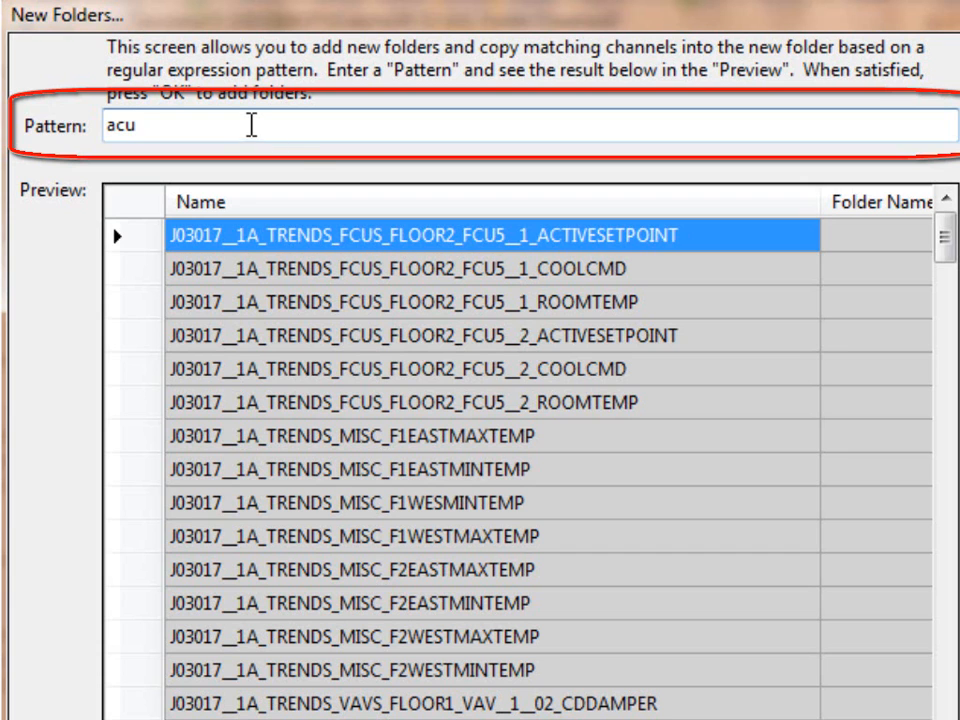
scroll(948, 272, "down", 1)
left_click_drag(944, 262, 934, 469)
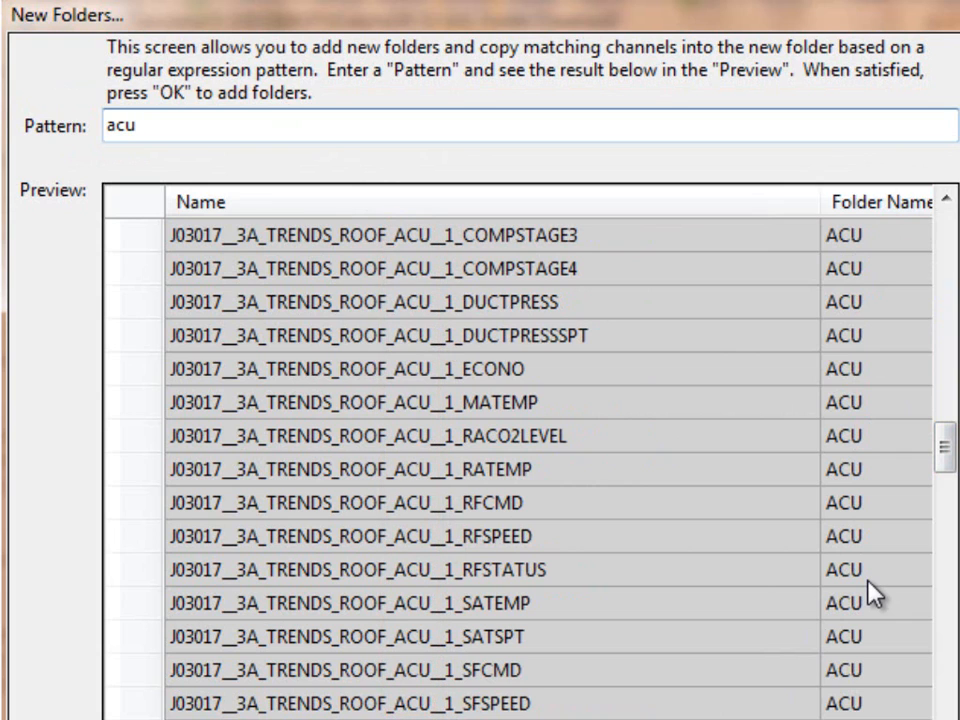
Step: Replace the folder pattern with vavs and check the matching channels in the preview
left_click_drag(165, 128, 47, 124)
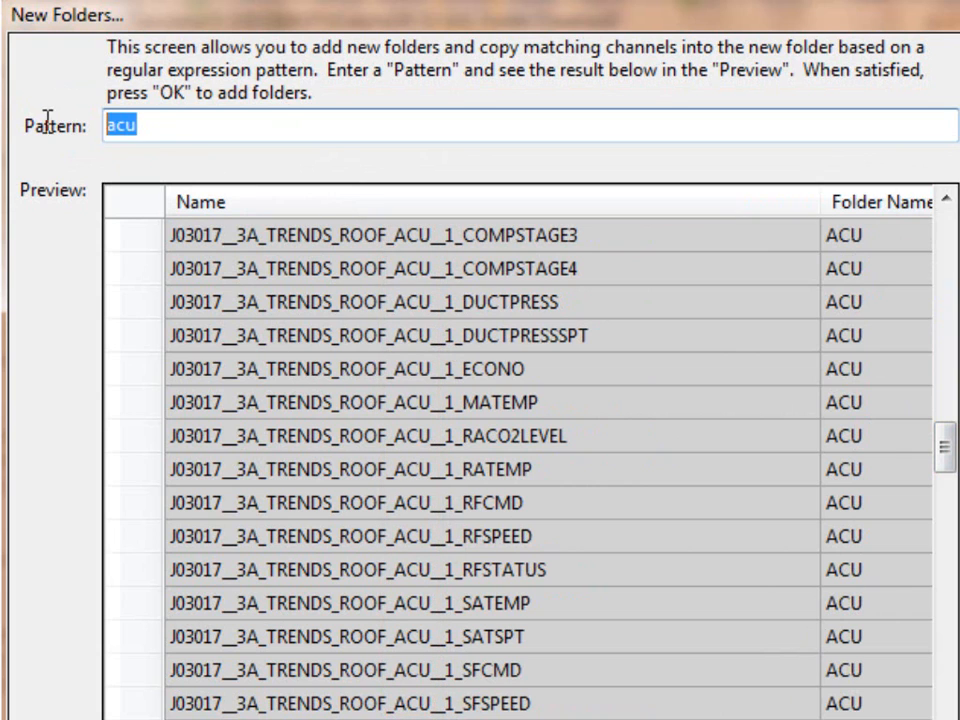
type("vavs")
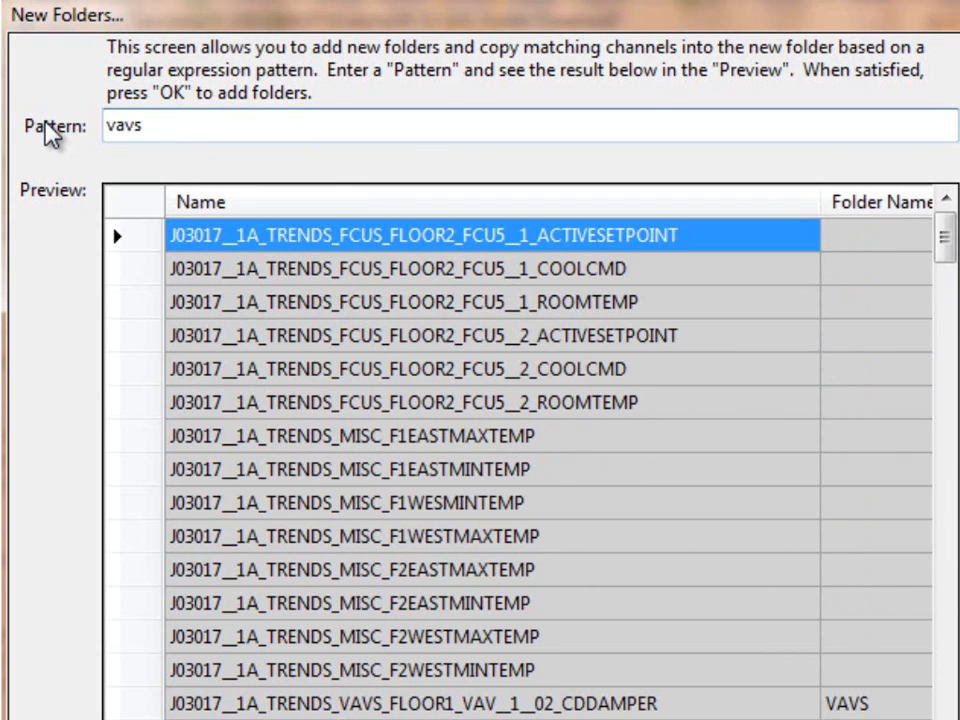
left_click_drag(945, 240, 949, 300)
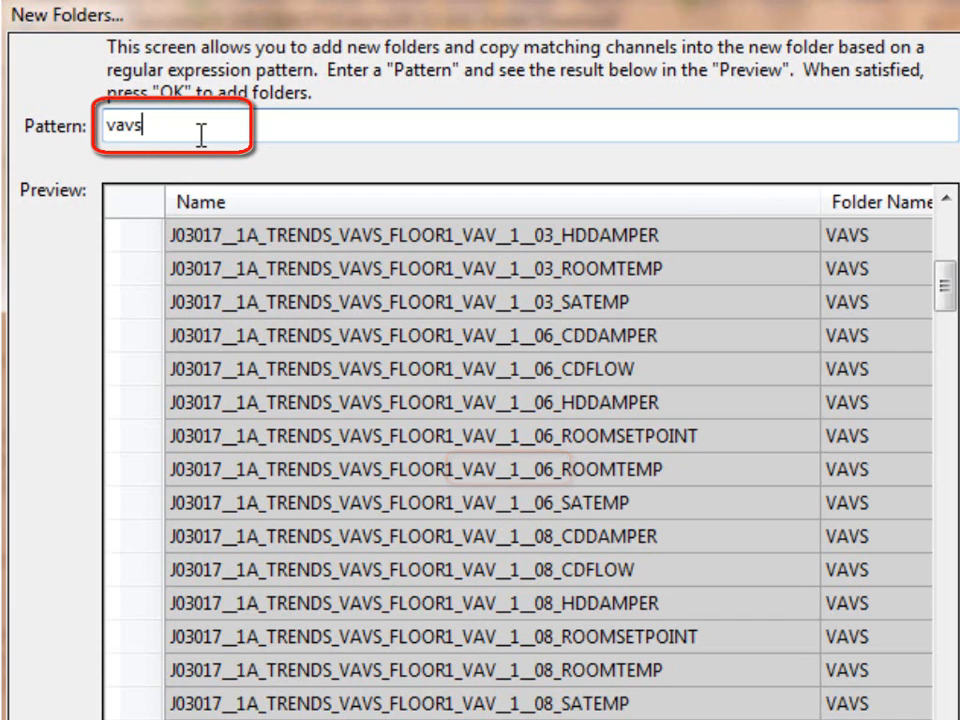
Step: Change the pattern to vav__\d__\d\d, check the previewed folder names, and create the folders
key("BackSpace")
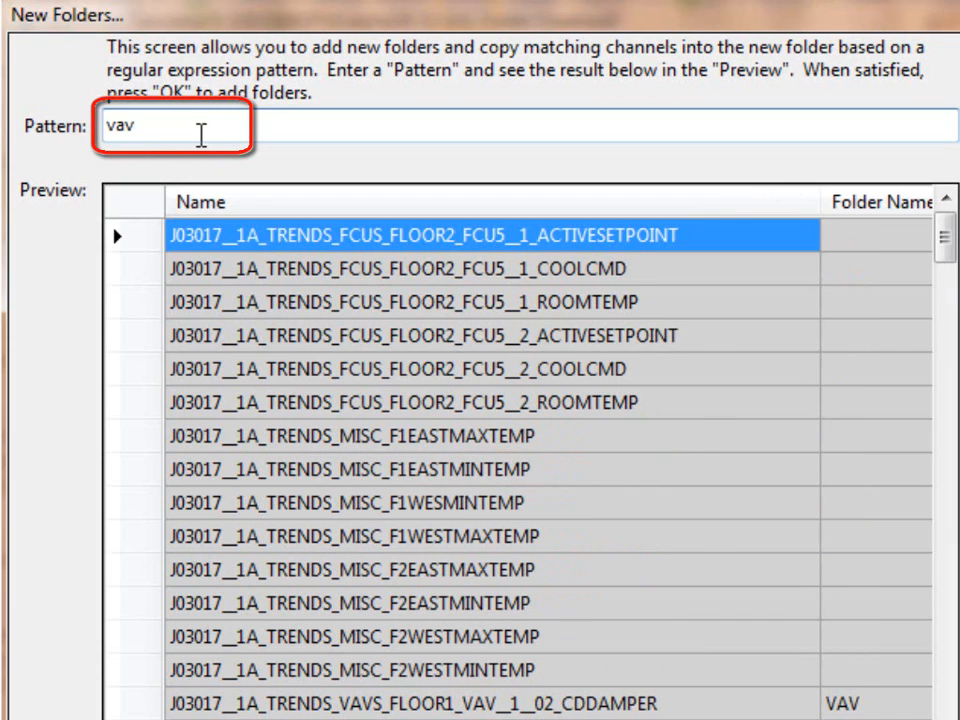
type("__")
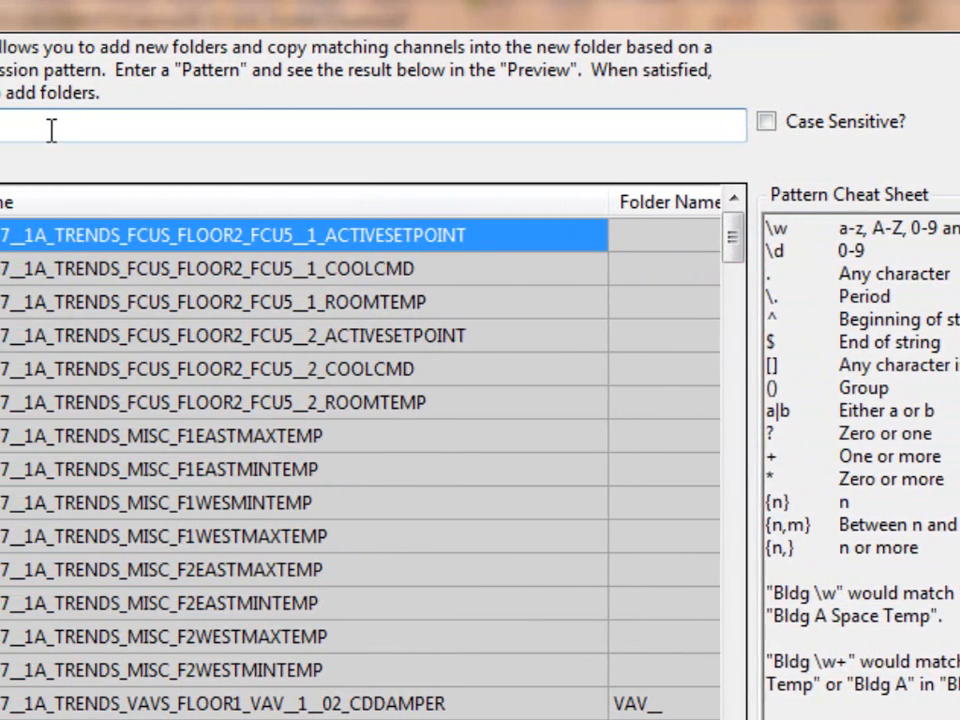
type("\\d")
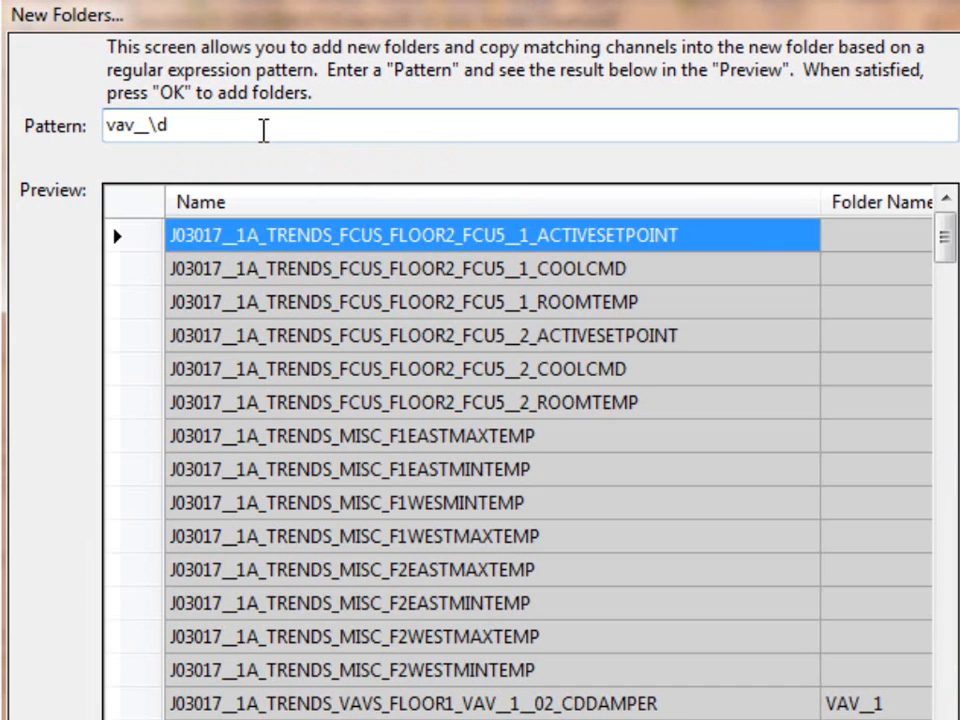
type("__\\d\\d")
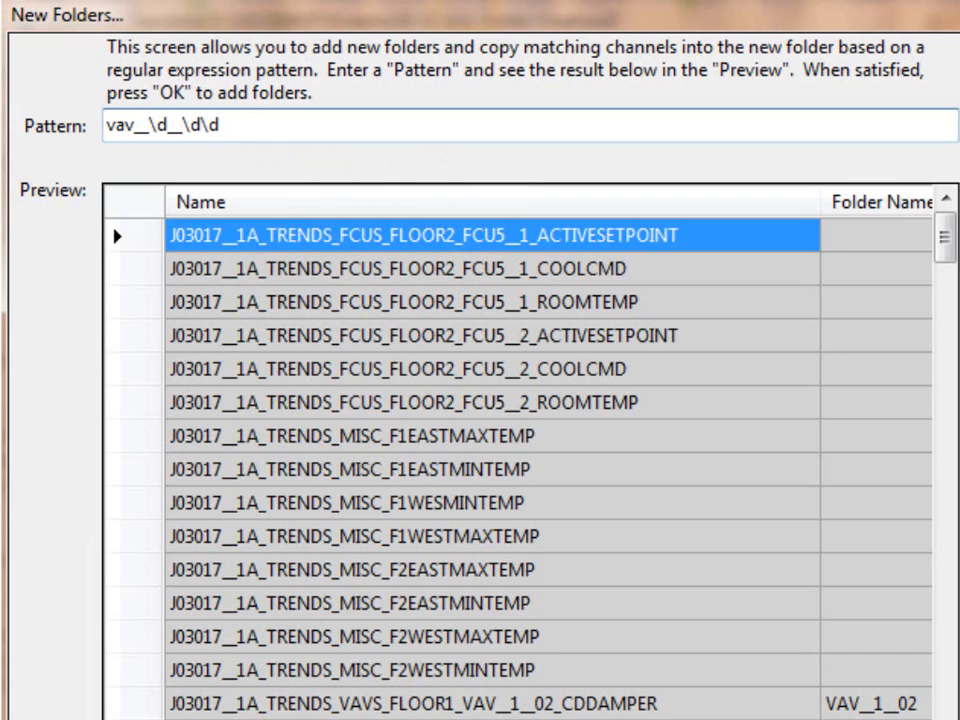
scroll(520, 450, "down", 3)
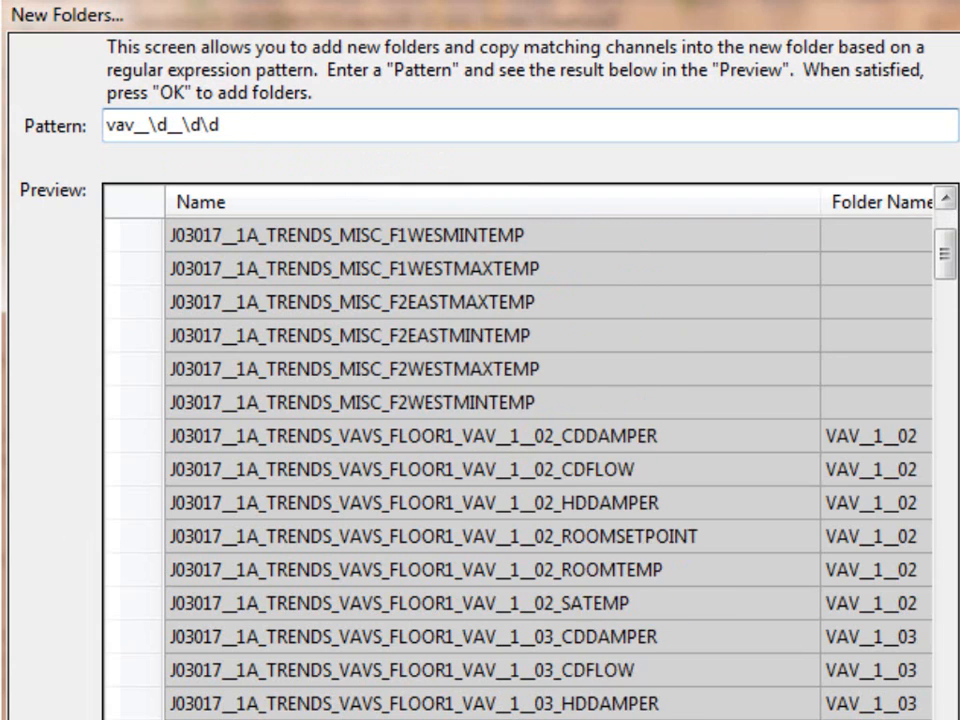
scroll(520, 450, "down", 1)
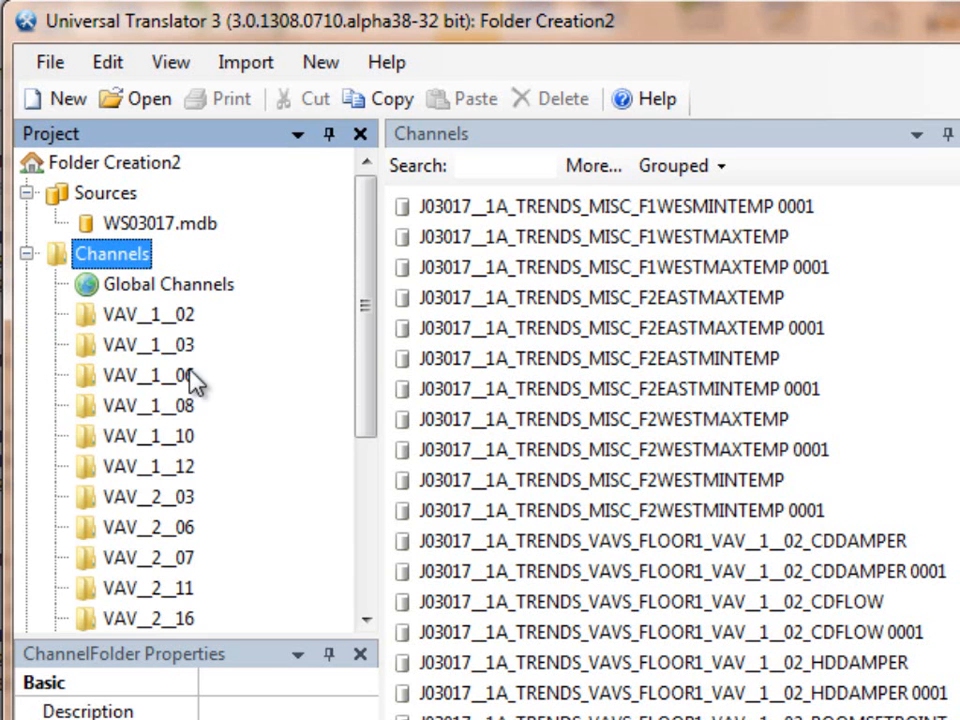
Step: Examine the channels sorted into the new VAV folders, from VAV__1__02 through VAV__2__06
left_click(156, 316)
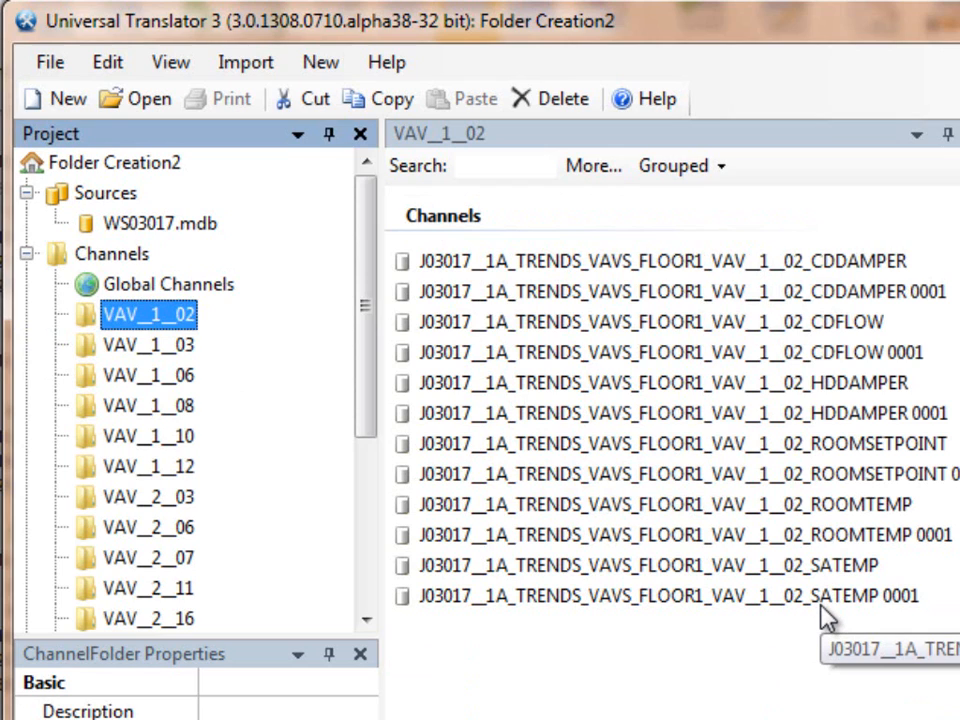
left_click(158, 363)
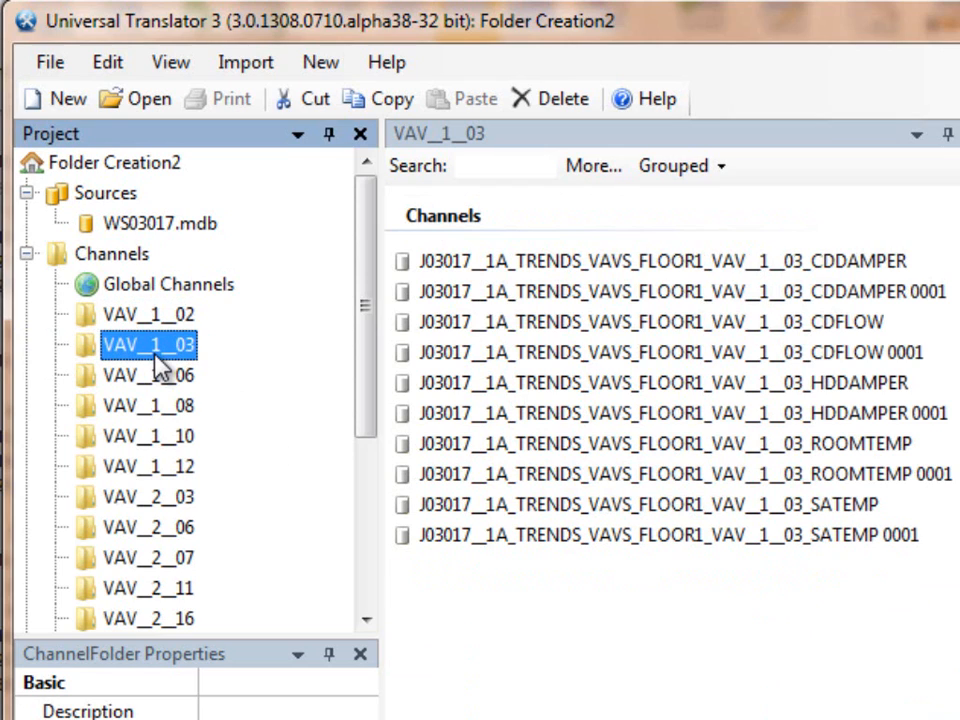
left_click(156, 382)
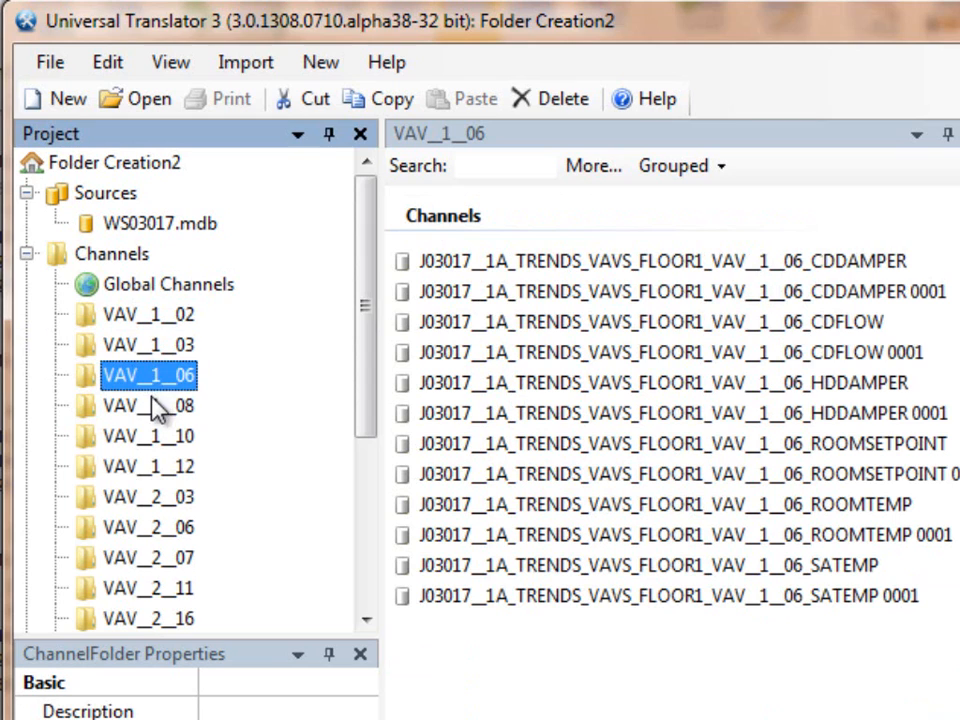
left_click(160, 410)
left_click(163, 443)
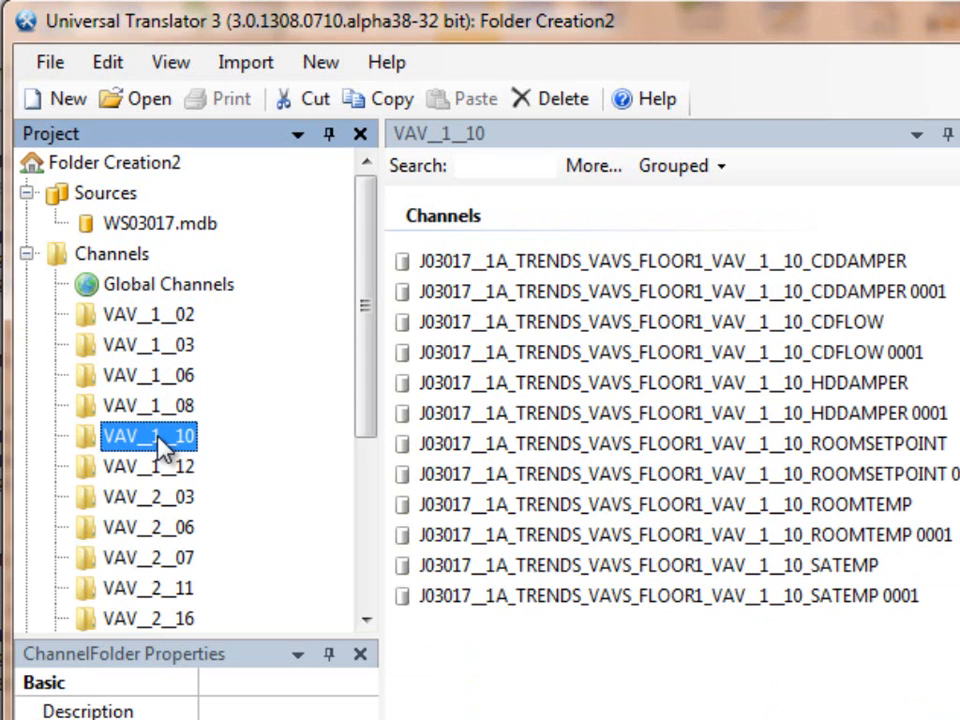
left_click(169, 472)
left_click(171, 503)
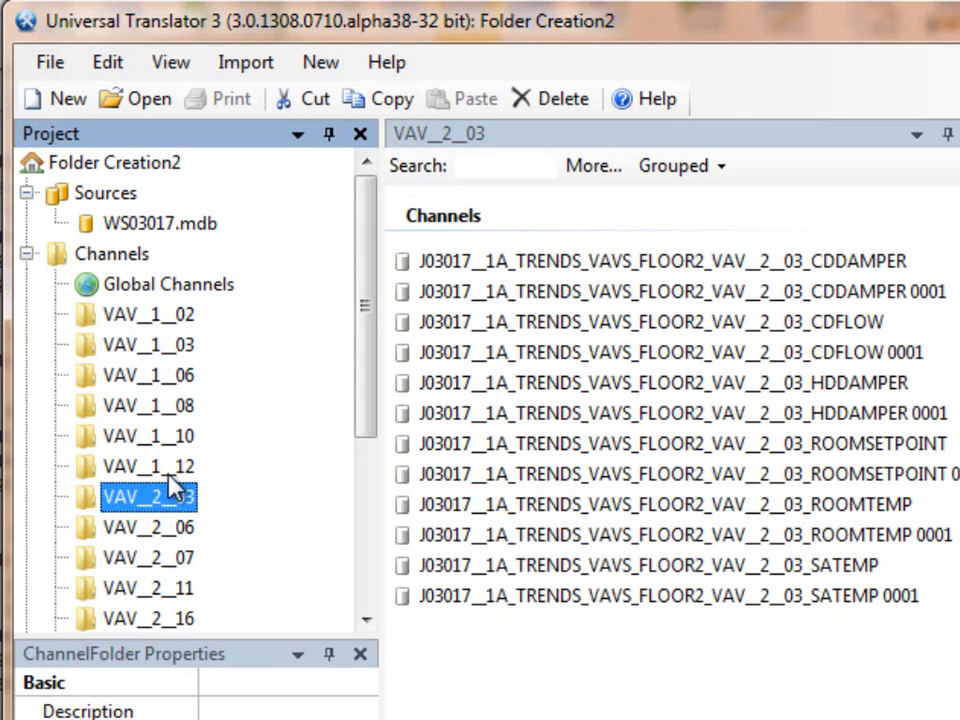
left_click(168, 468)
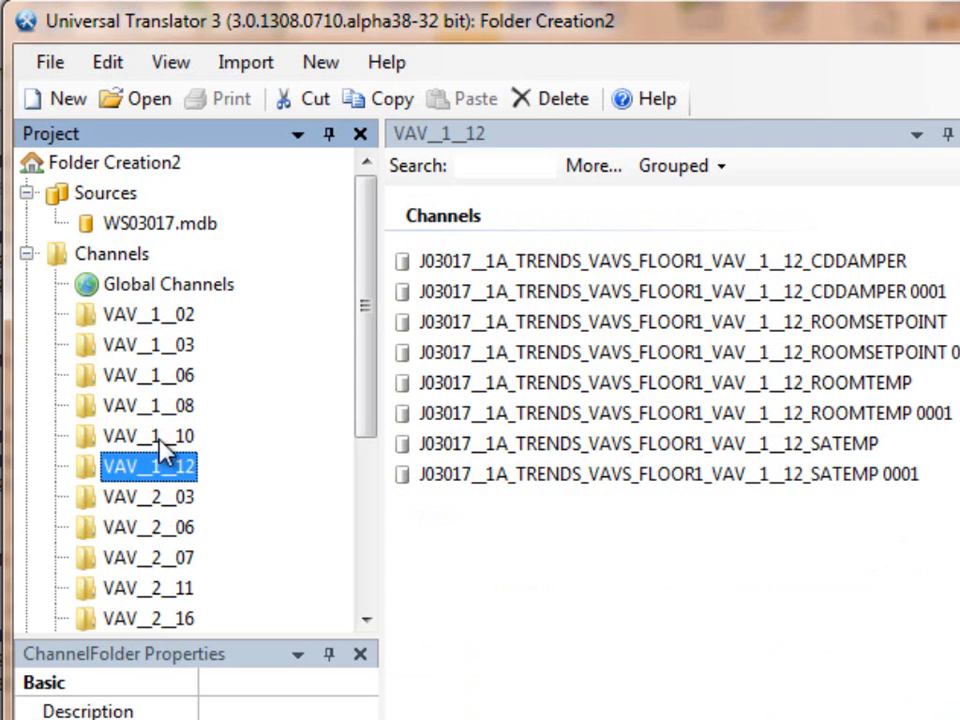
left_click(160, 436)
left_click(160, 405)
left_click(160, 376)
left_click(162, 346)
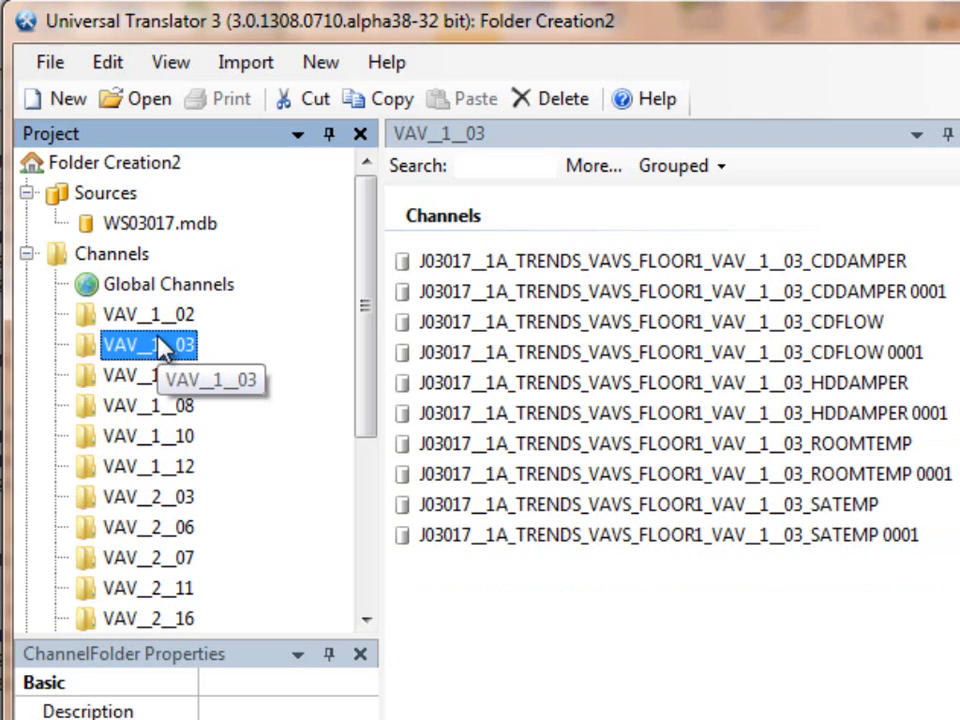
left_click(150, 436)
left_click(155, 468)
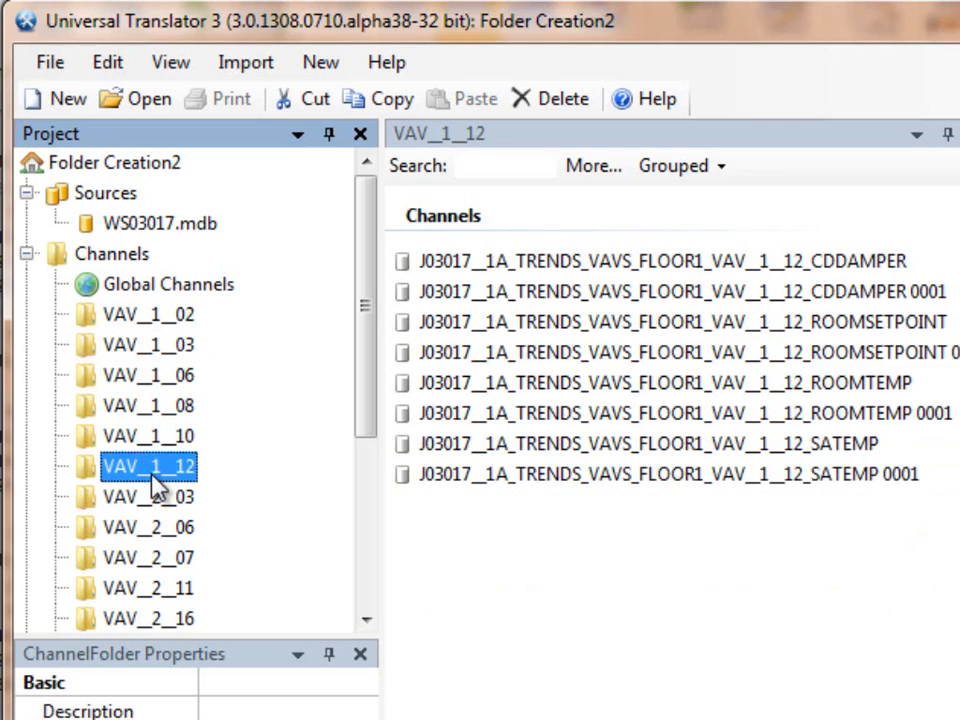
left_click(158, 527)
left_click(143, 308)
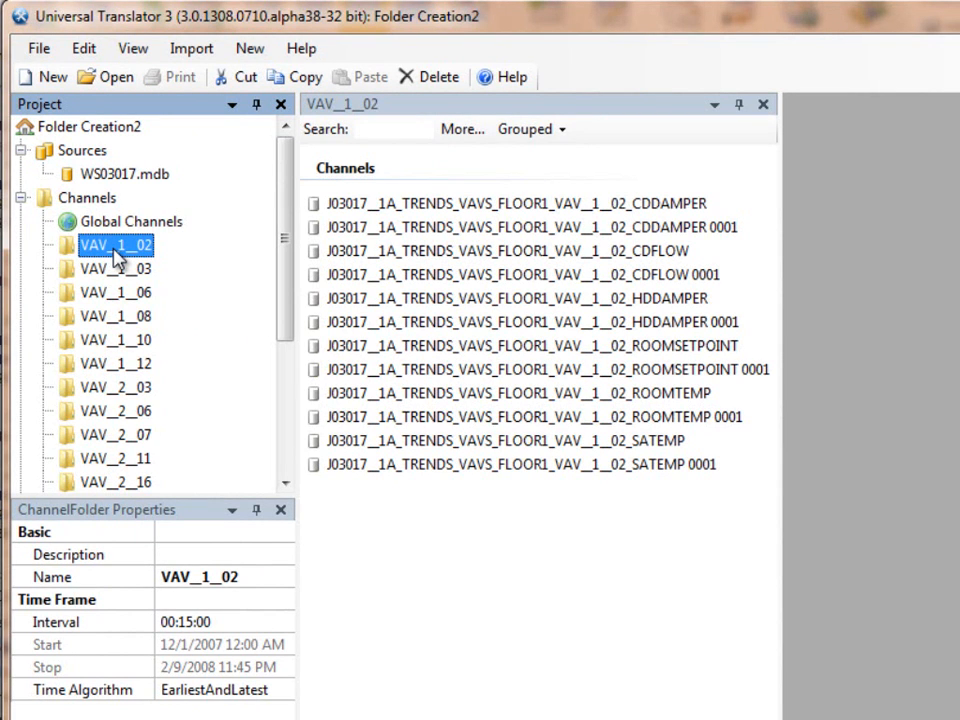
Step: Create a single new folder under Channels and name it VAV terminals
left_click(88, 199)
right_click(88, 199)
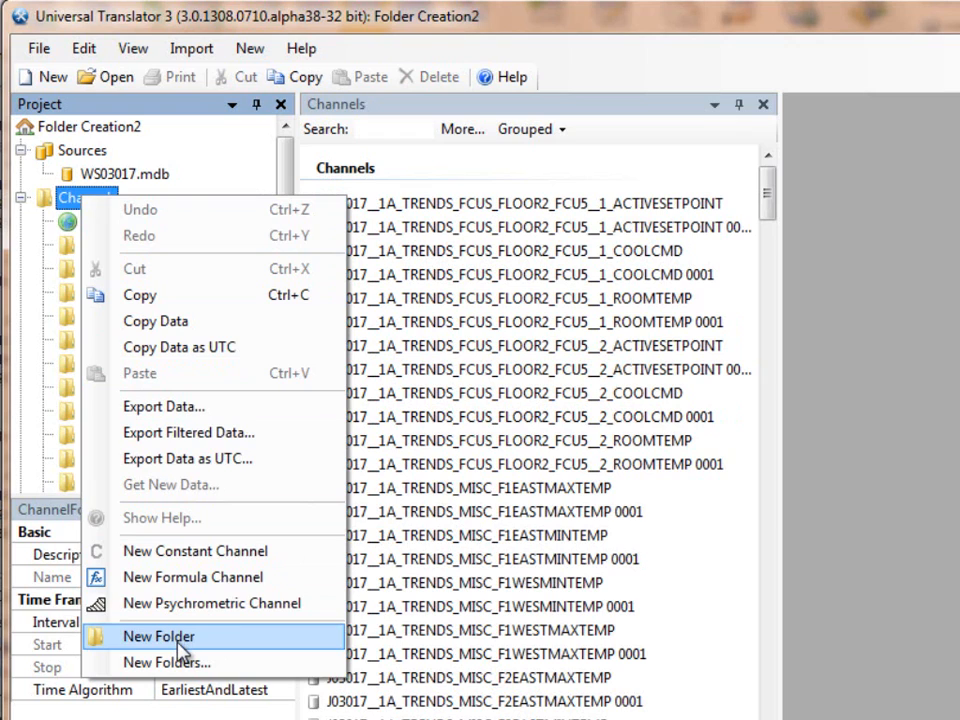
left_click(180, 646)
left_click(105, 229)
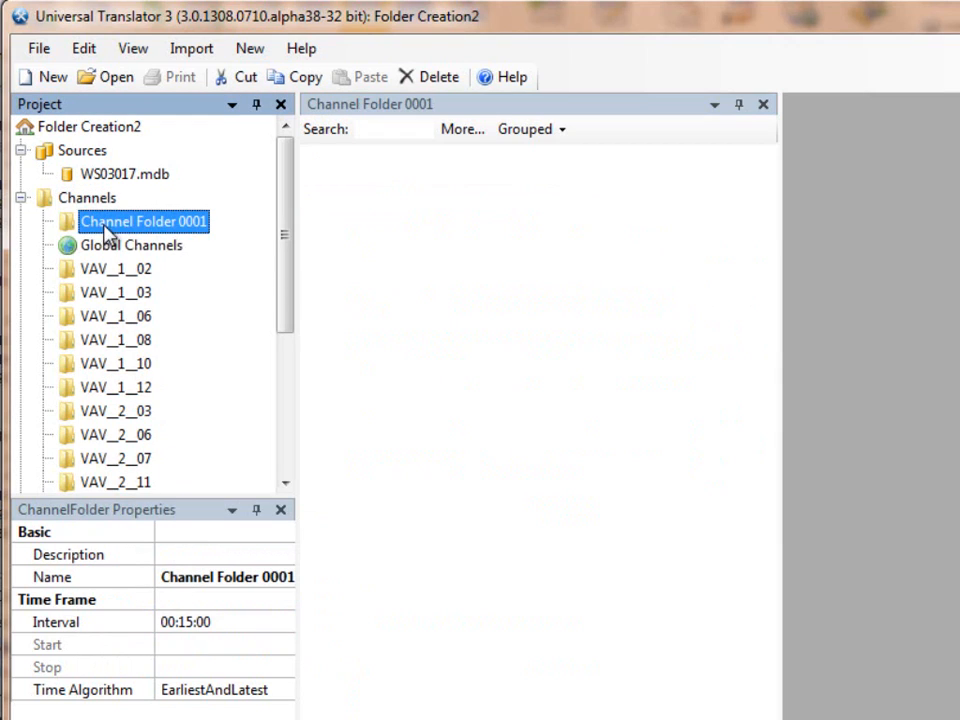
left_click(186, 578)
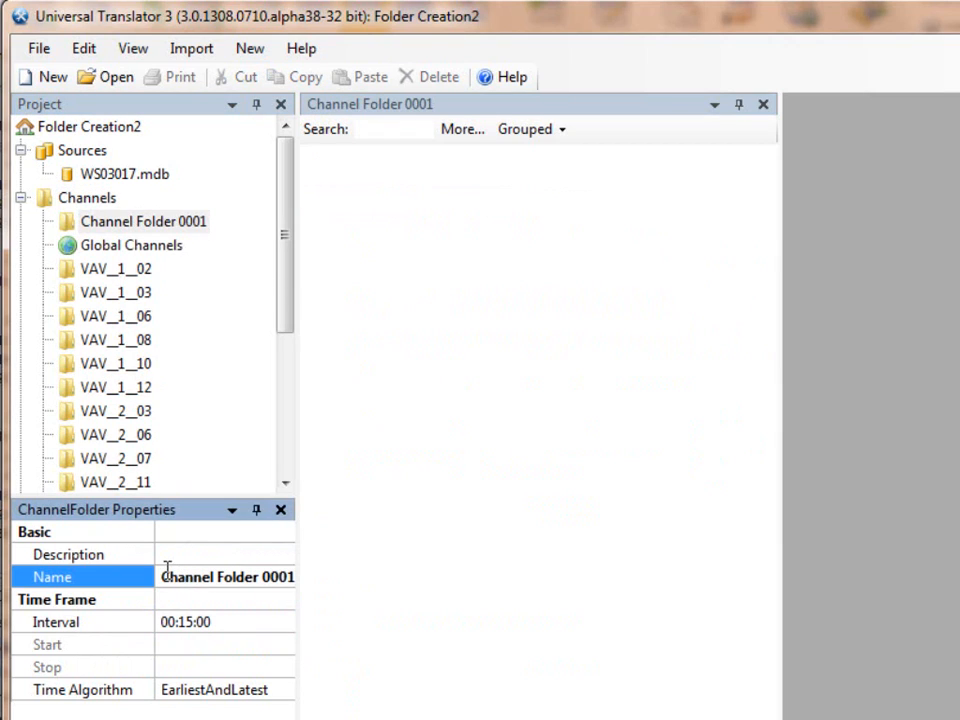
left_click(163, 577)
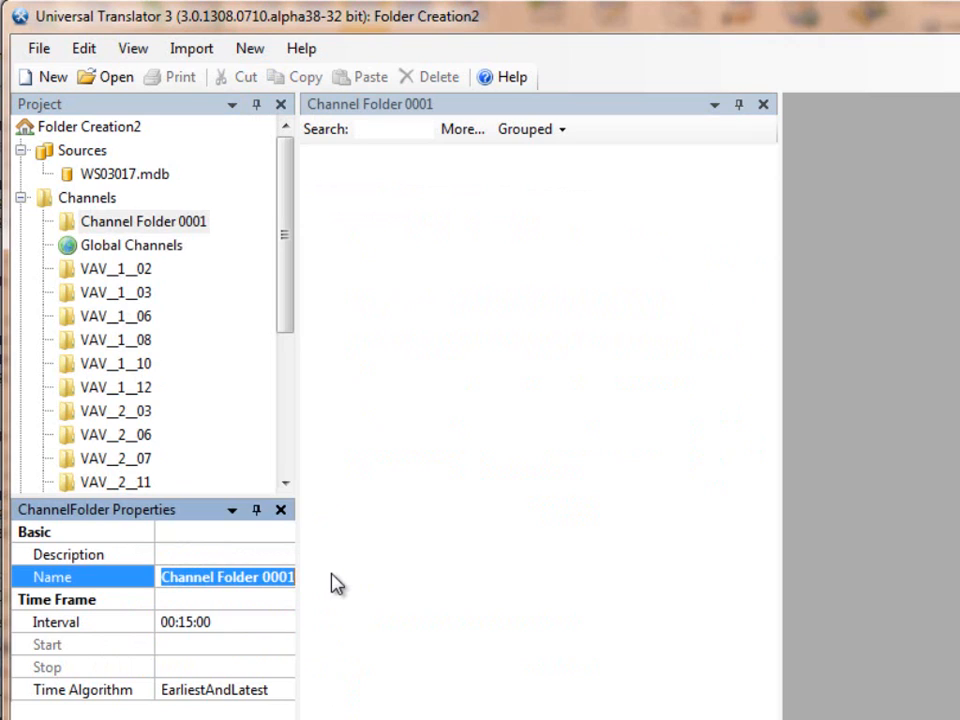
type("VAV termina")
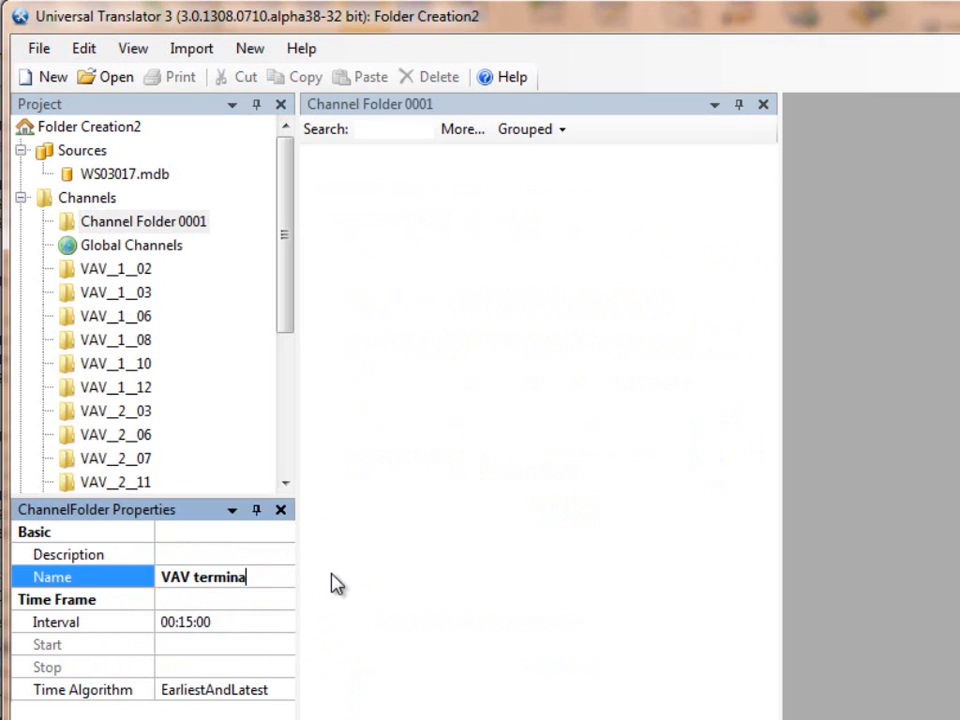
type("ls")
key("Return")
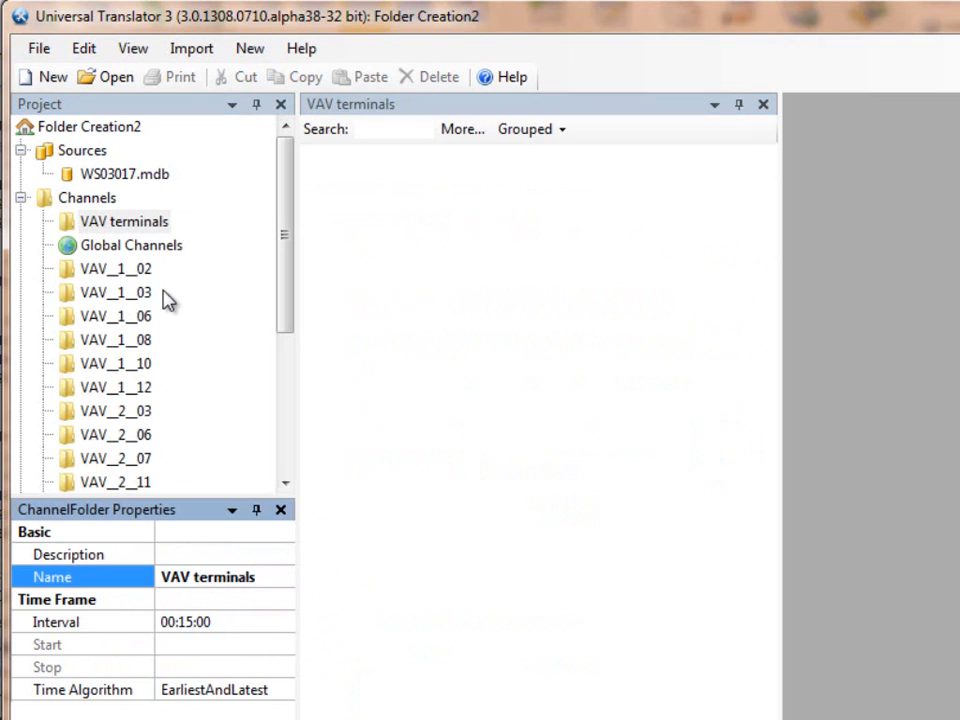
Step: Move the VAV__1__02 folder into the VAV terminals folder
left_click_drag(116, 268, 122, 230)
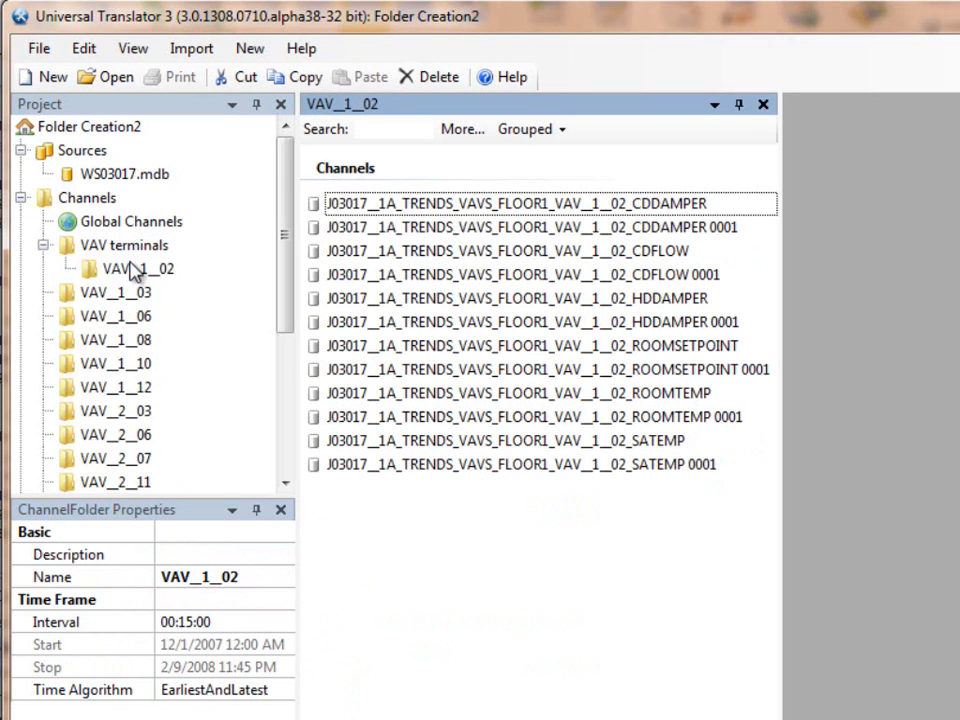
Step: Move the VAV__1__03 folder into the VAV terminals folder
left_click_drag(118, 291, 122, 247)
Step: Delete the VAV terminals folder and all the remaining individual VAV folders under Channels
left_click(124, 250)
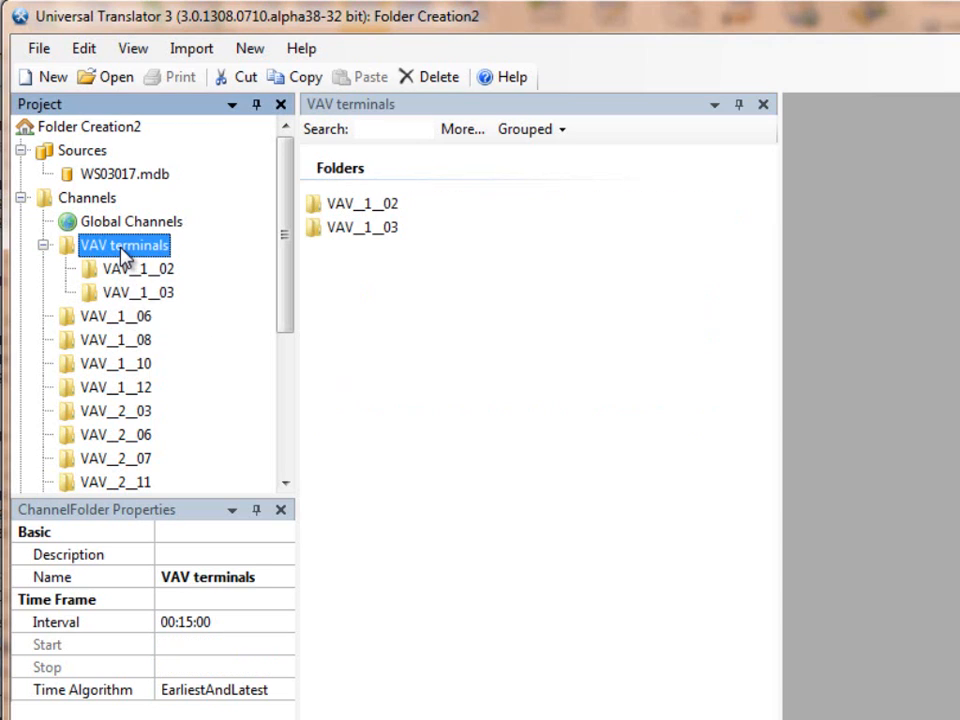
key("Delete")
key("Delete")
key("Delete")
key("Delete")
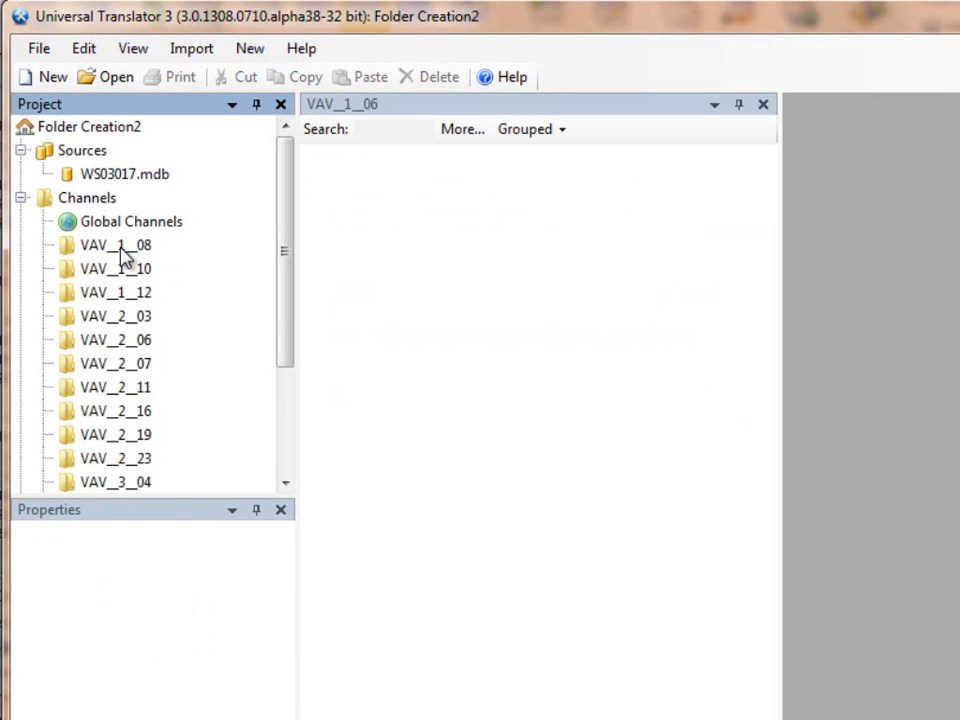
key("Delete")
key("Delete")
key("Delete")
key("Delete")
key("Delete")
key("Delete")
key("Delete")
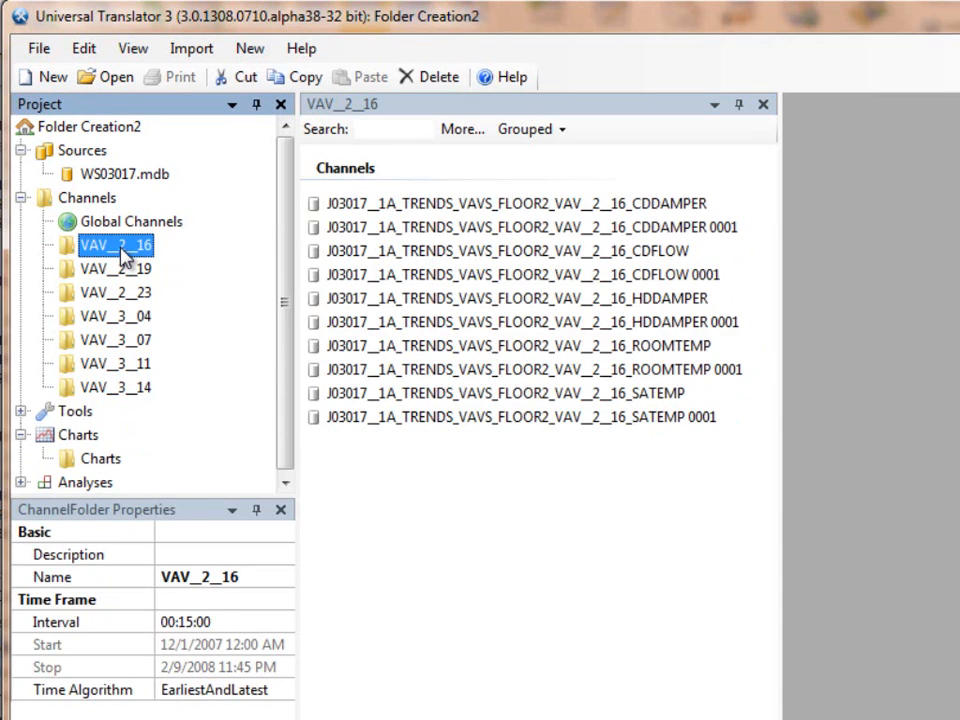
key("Delete")
key("Delete")
key("Delete")
key("Delete")
key("Delete")
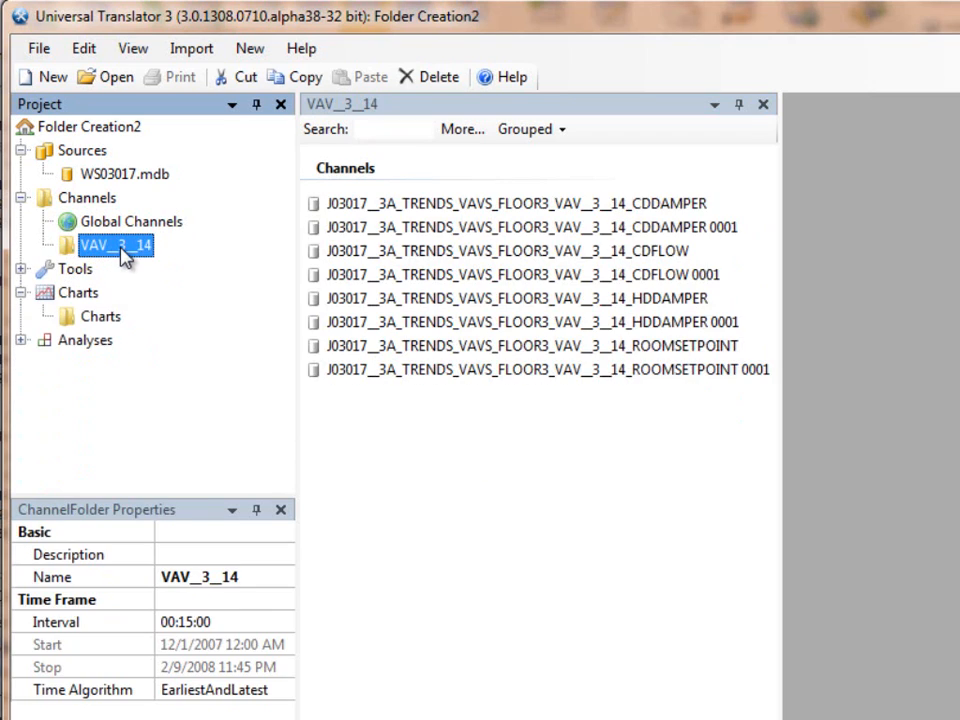
Step: Create a pattern-based folder under Channels by setting the regular expression pattern to vavs
left_click(102, 200)
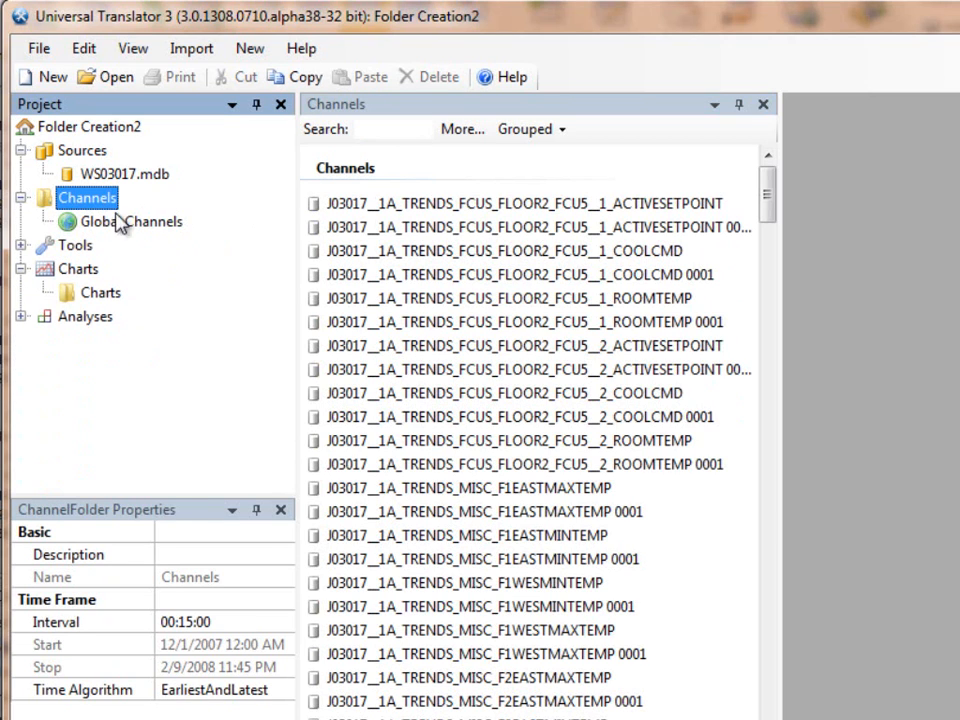
right_click(80, 200)
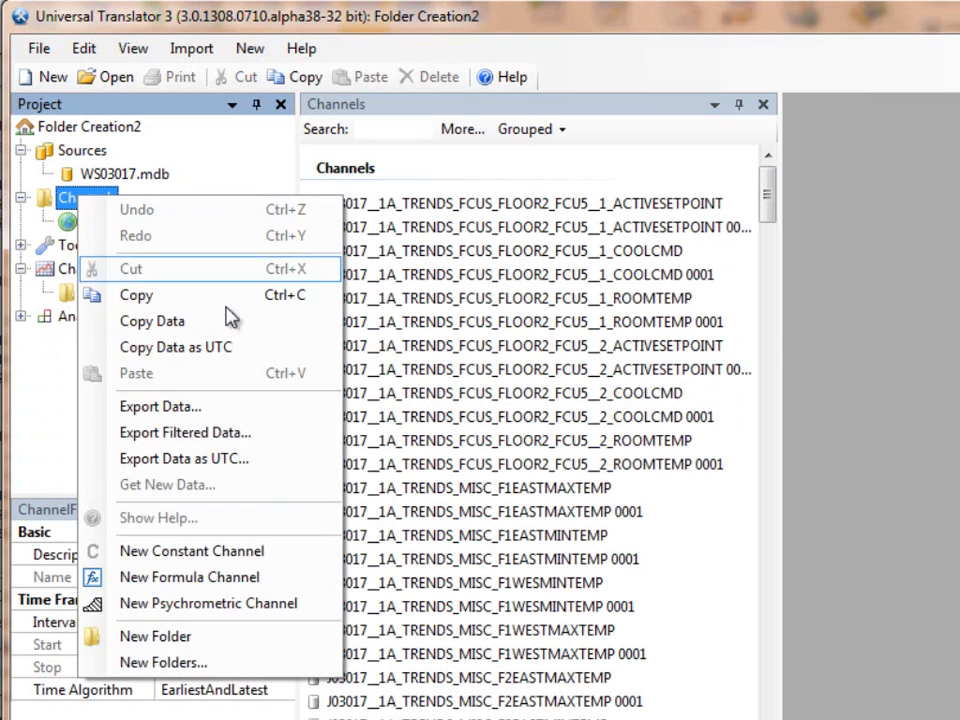
left_click(304, 664)
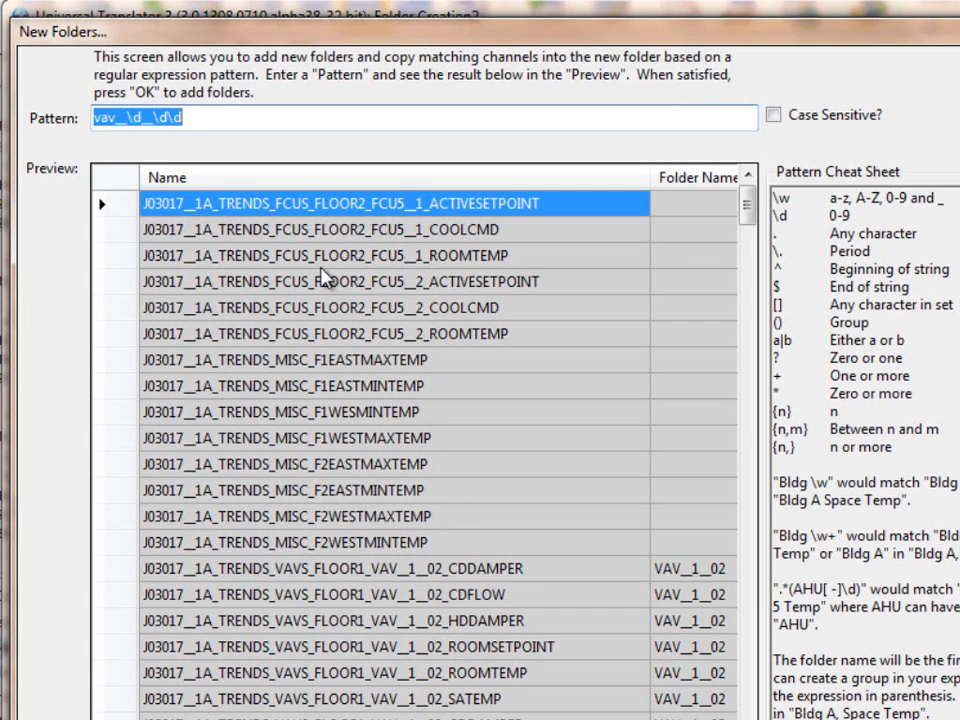
left_click(182, 118)
left_click_drag(182, 118, 124, 118)
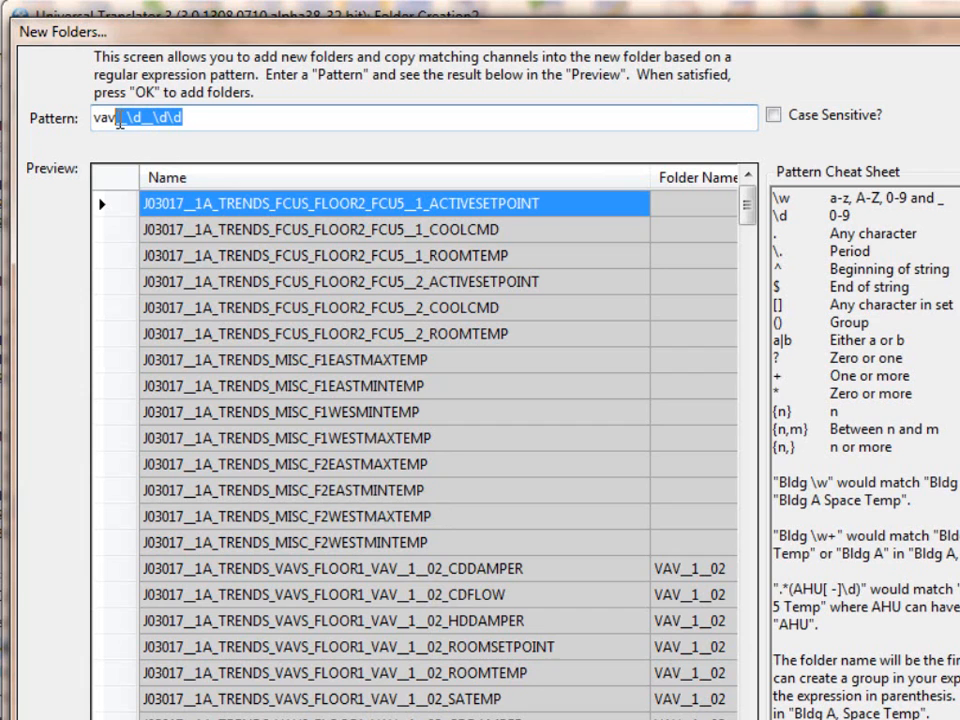
type("s")
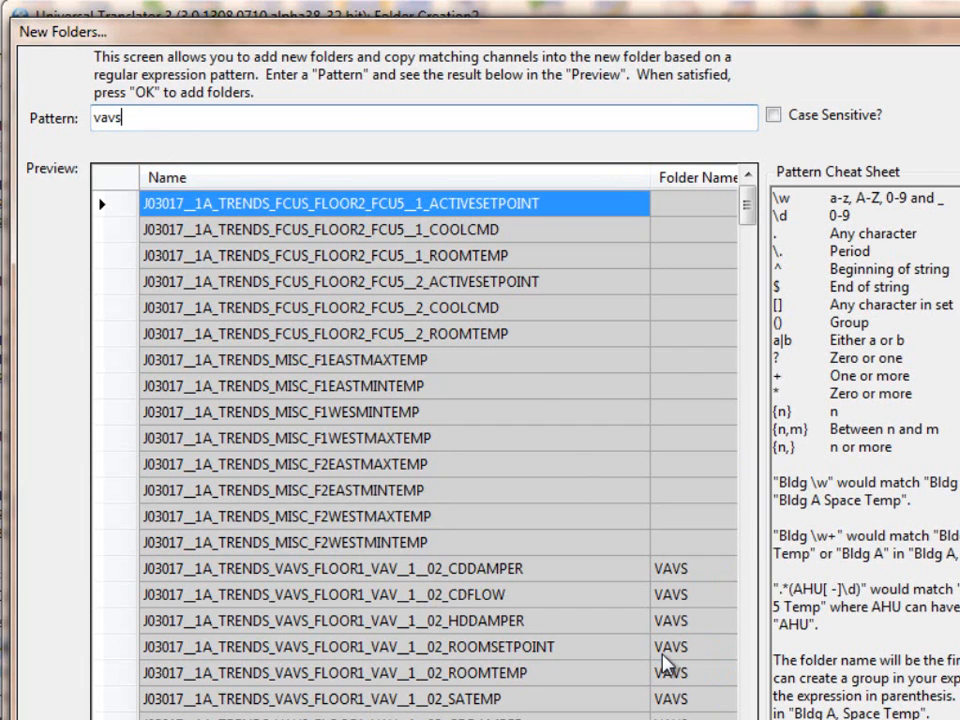
key("Return")
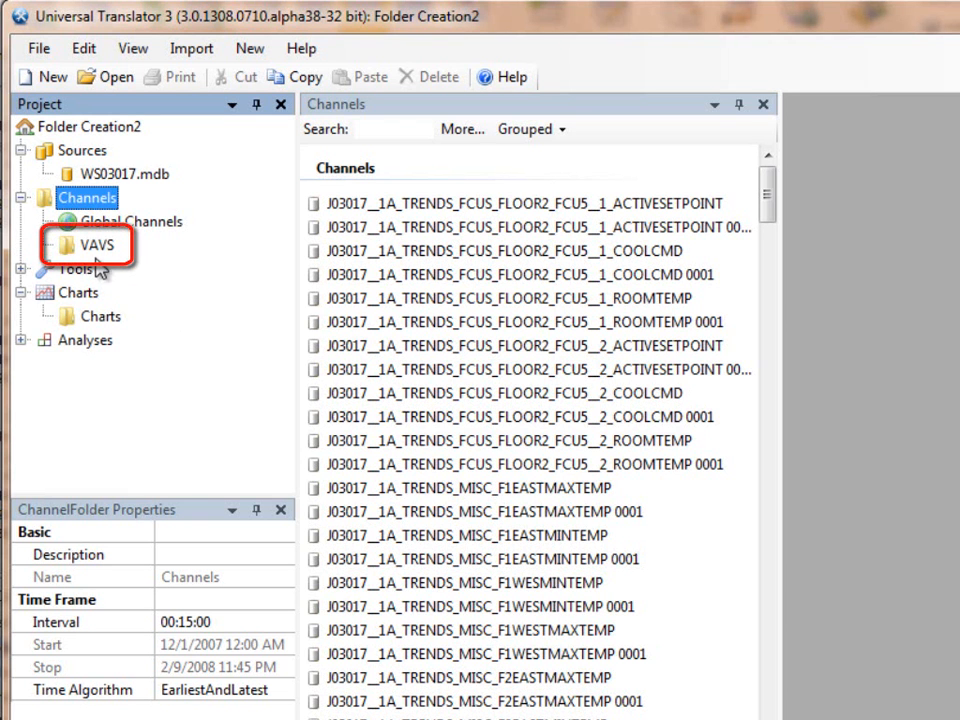
Step: Create per-floor subfolders inside the VAVS folder with the pattern vav__\d, checking the previewed folder names
left_click(98, 250)
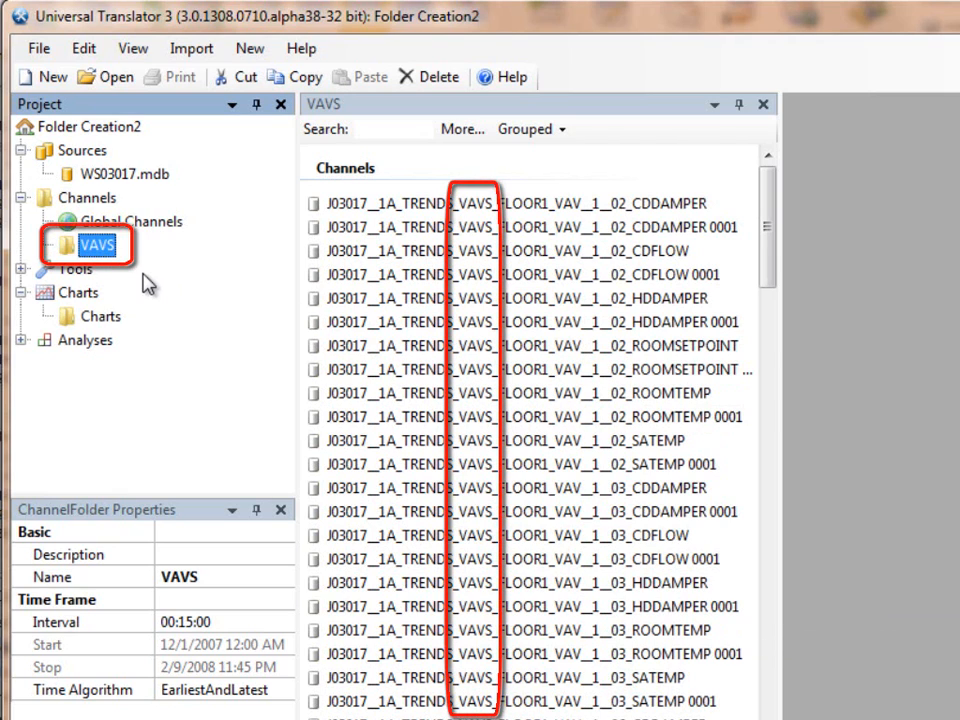
right_click(110, 258)
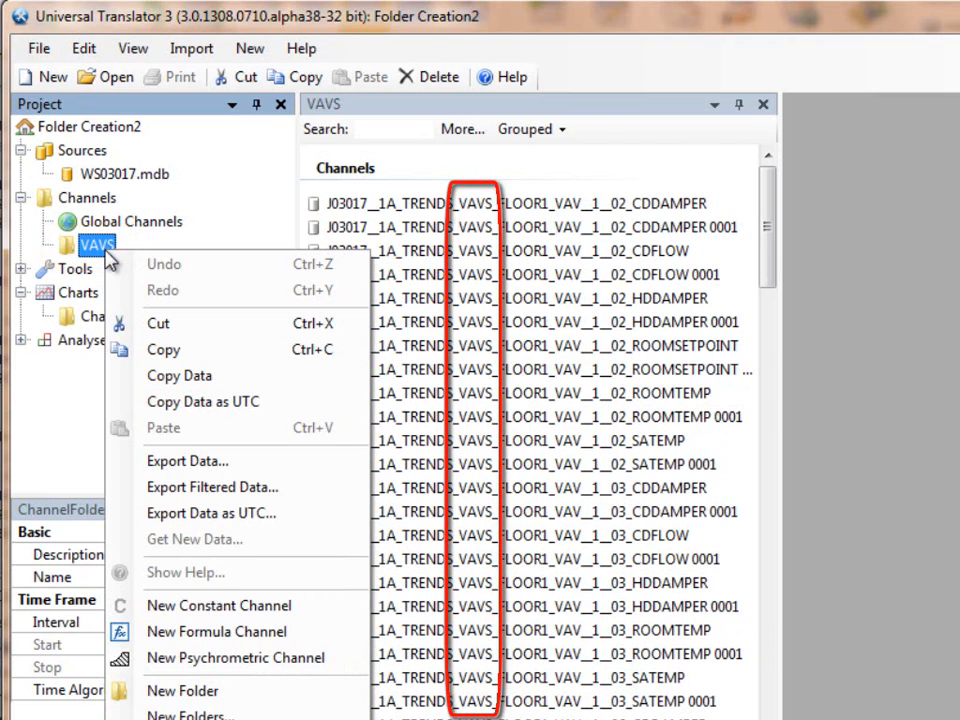
left_click(263, 714)
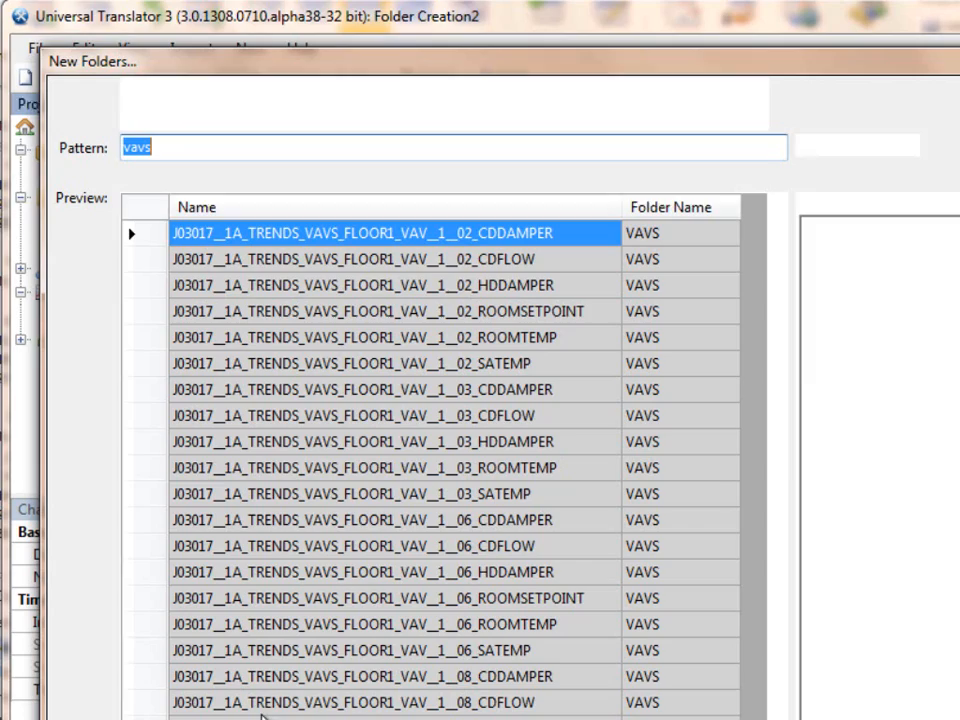
left_click_drag(245, 64, 217, 27)
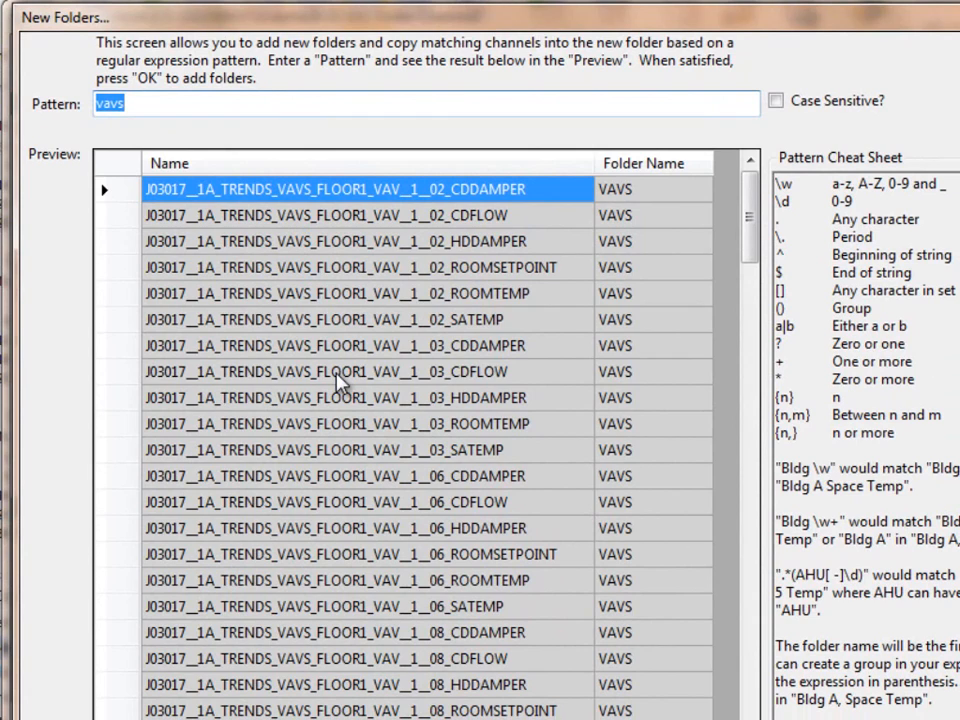
left_click(143, 106)
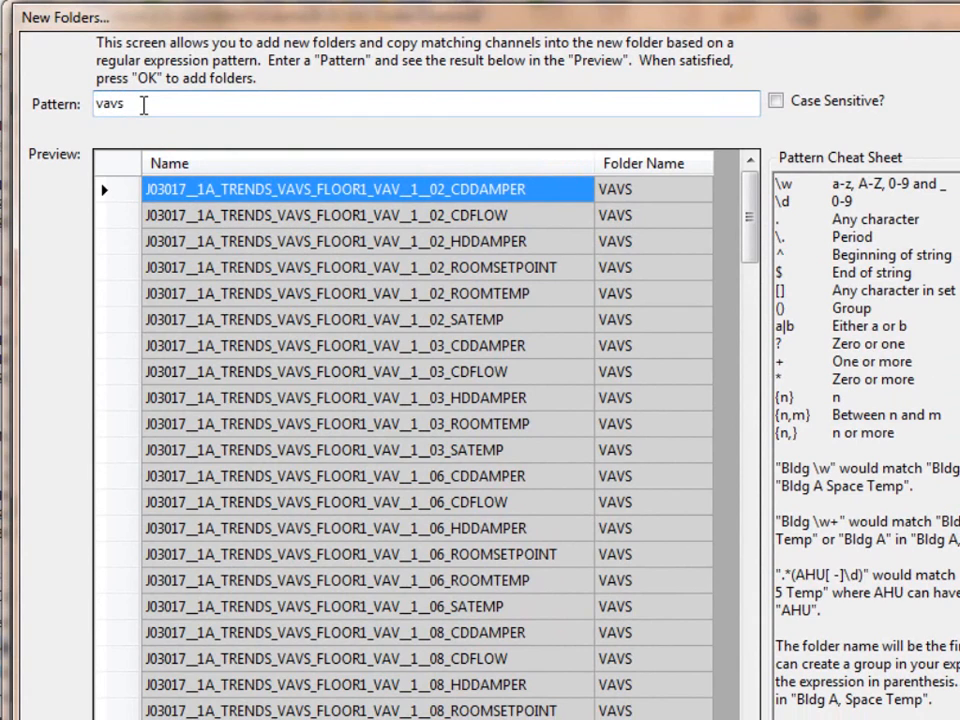
key("BackSpace")
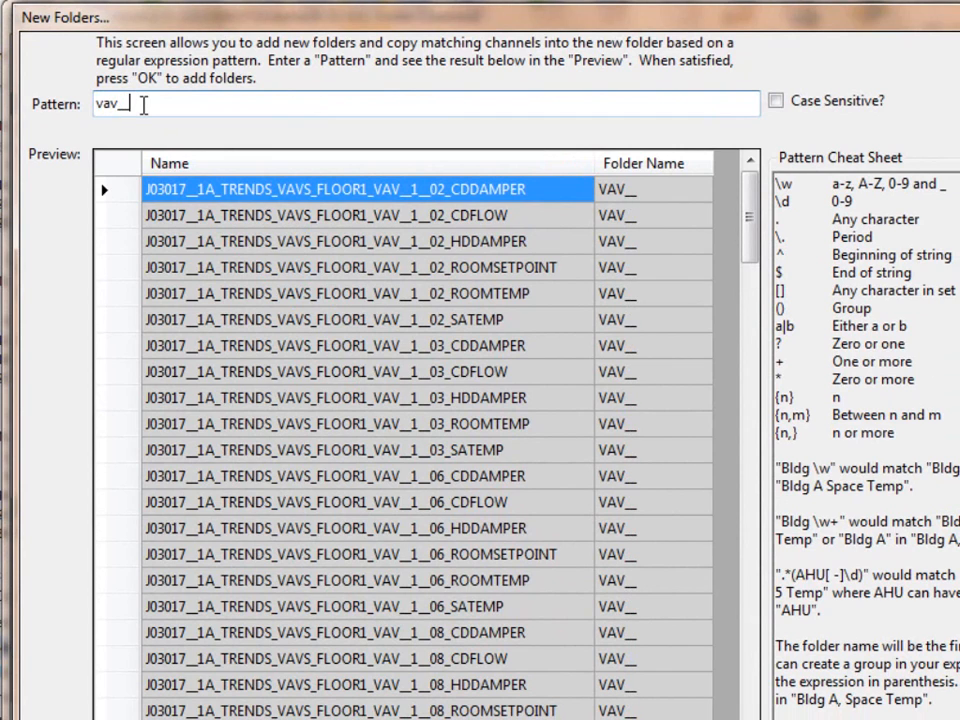
type("_\\d")
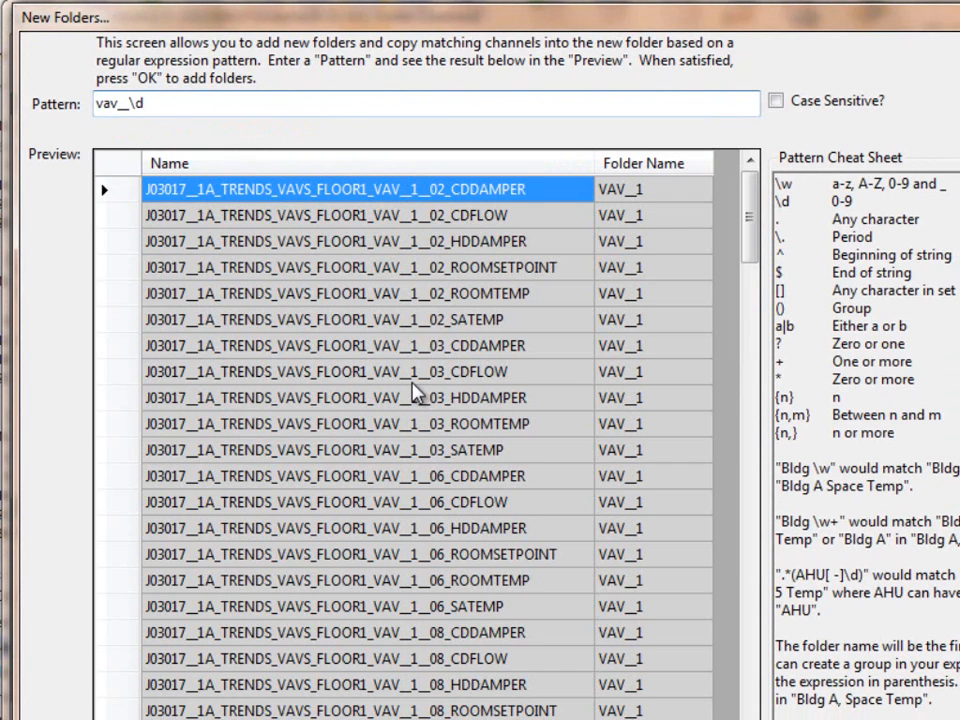
scroll(420, 440, "down", 9)
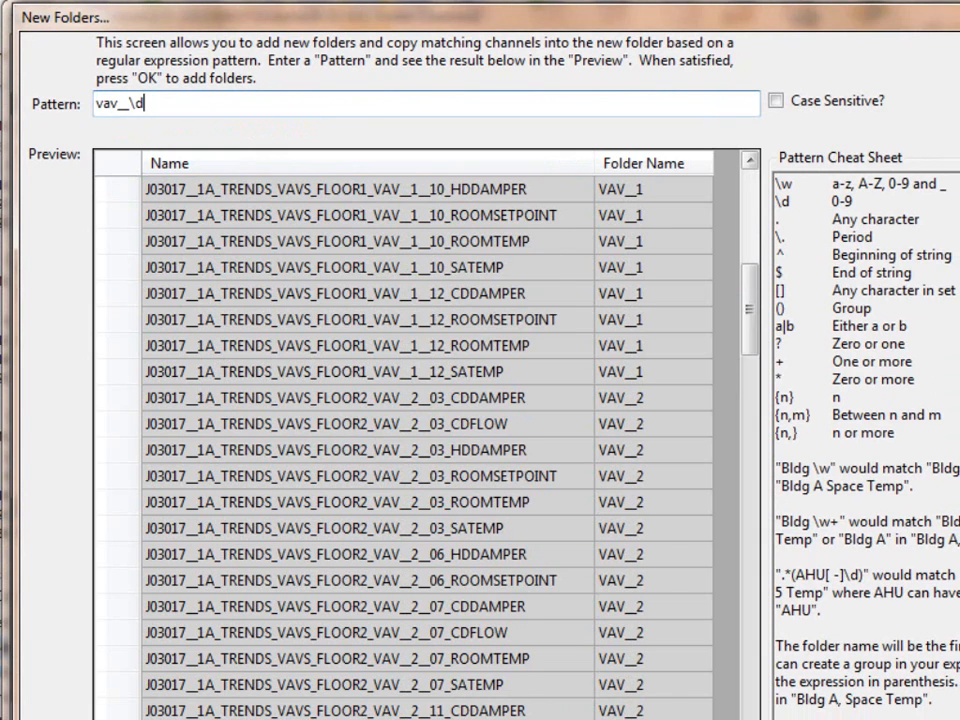
scroll(420, 440, "down", 7)
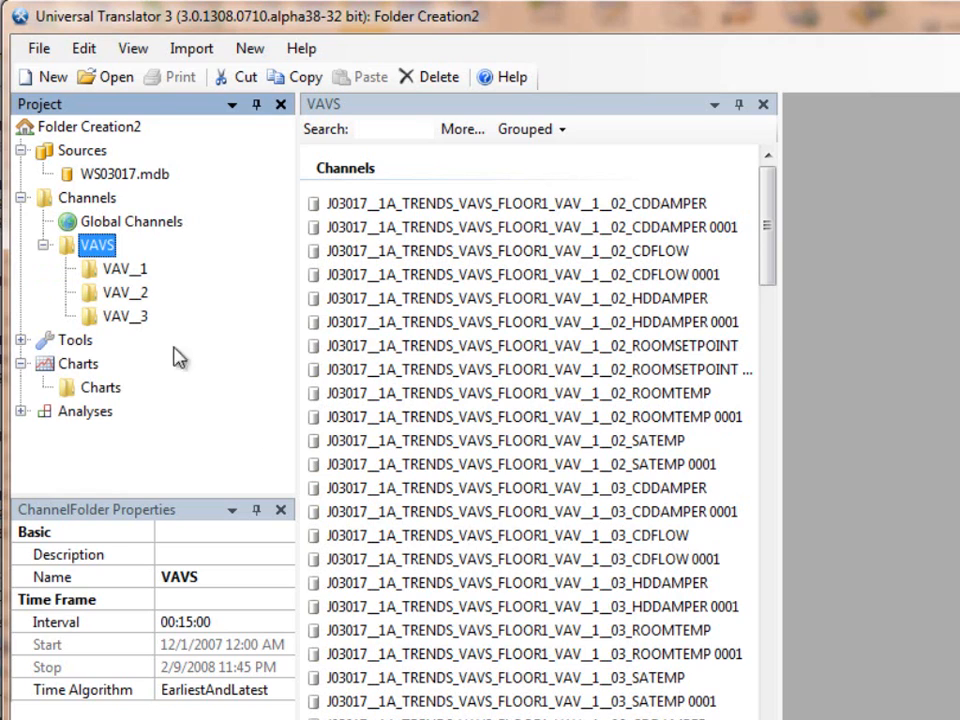
Step: Rename the VAV__1 folder to "VAV__ floor 1" and the VAV__2 folder to "VAV__ floor 2"
left_click(122, 272)
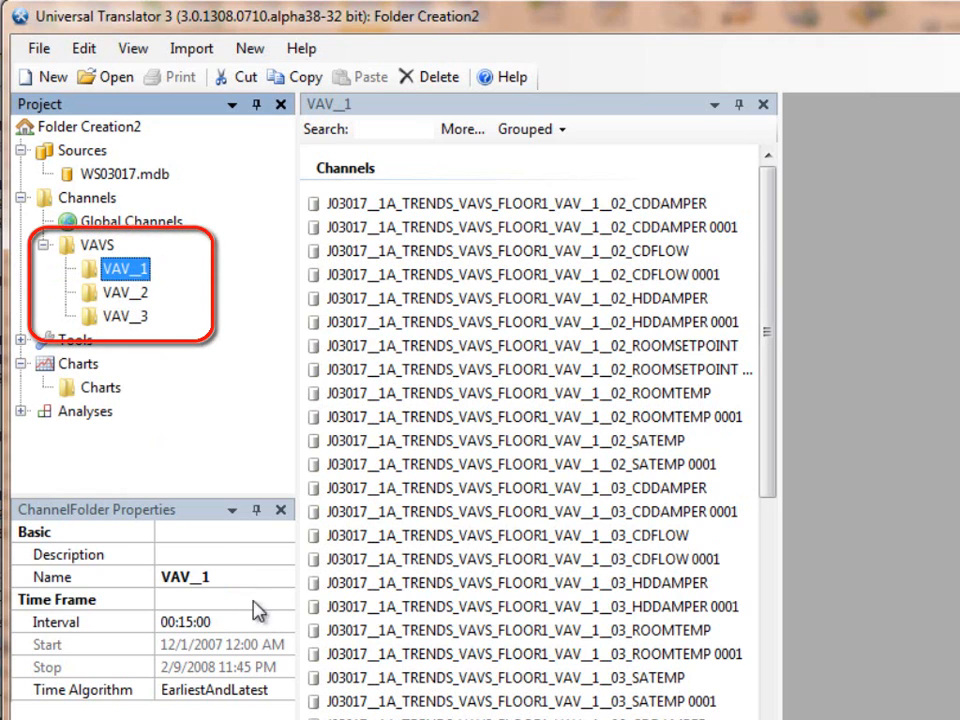
left_click(239, 571)
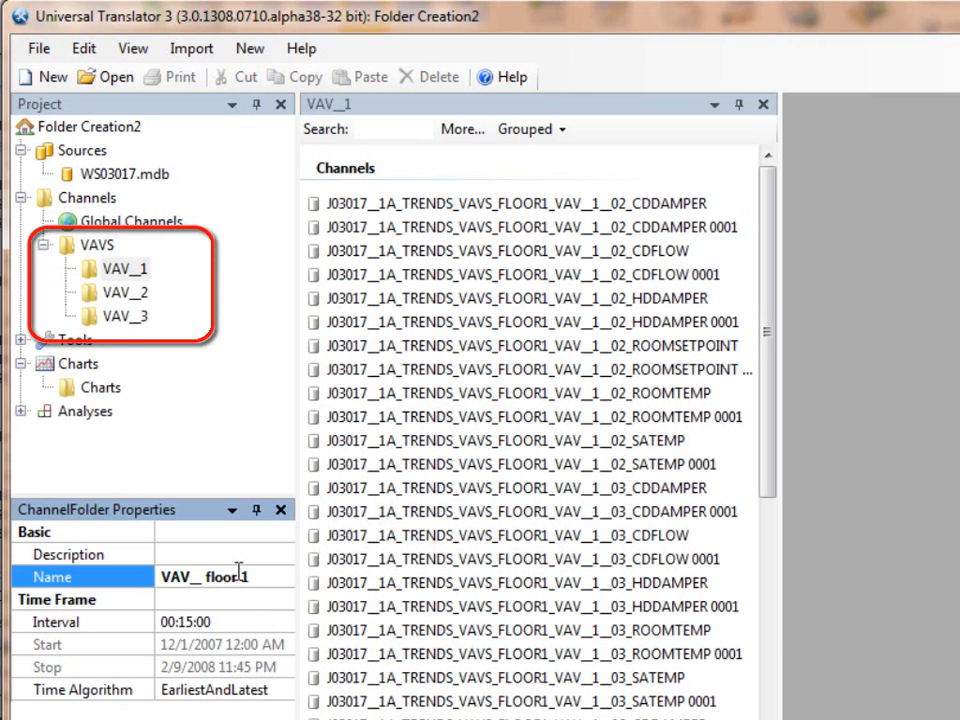
key("Return")
left_click(125, 292)
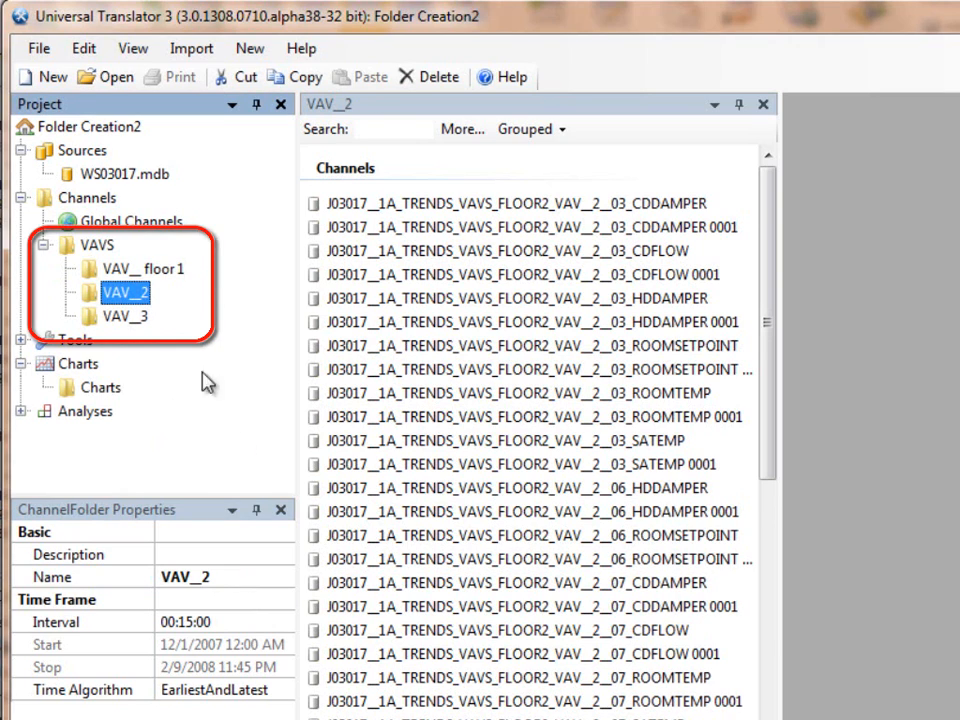
left_click(259, 578)
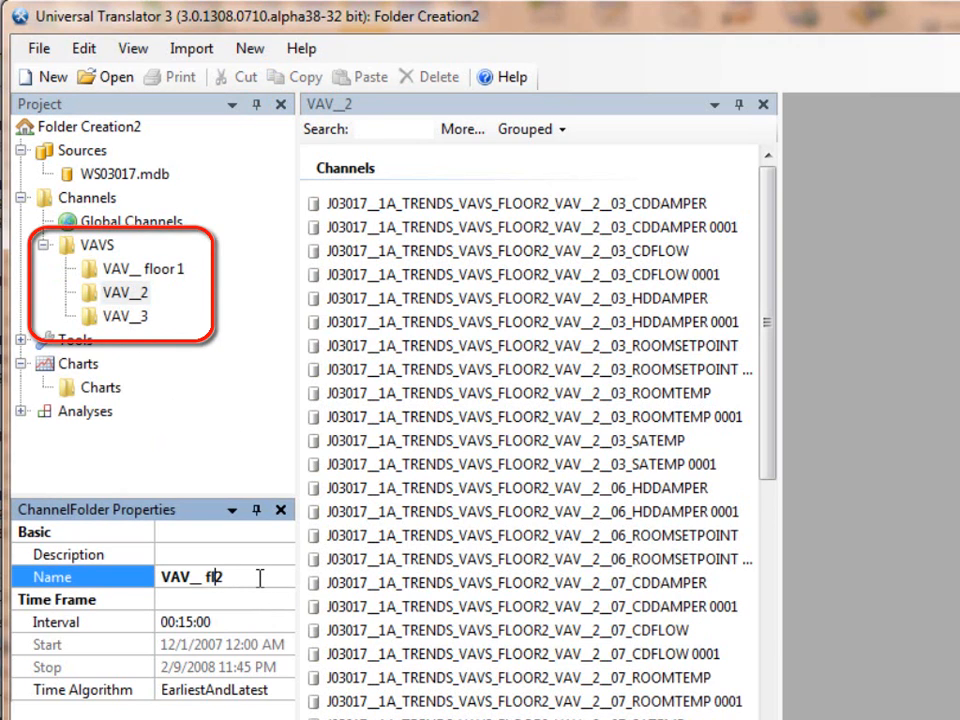
key("Return")
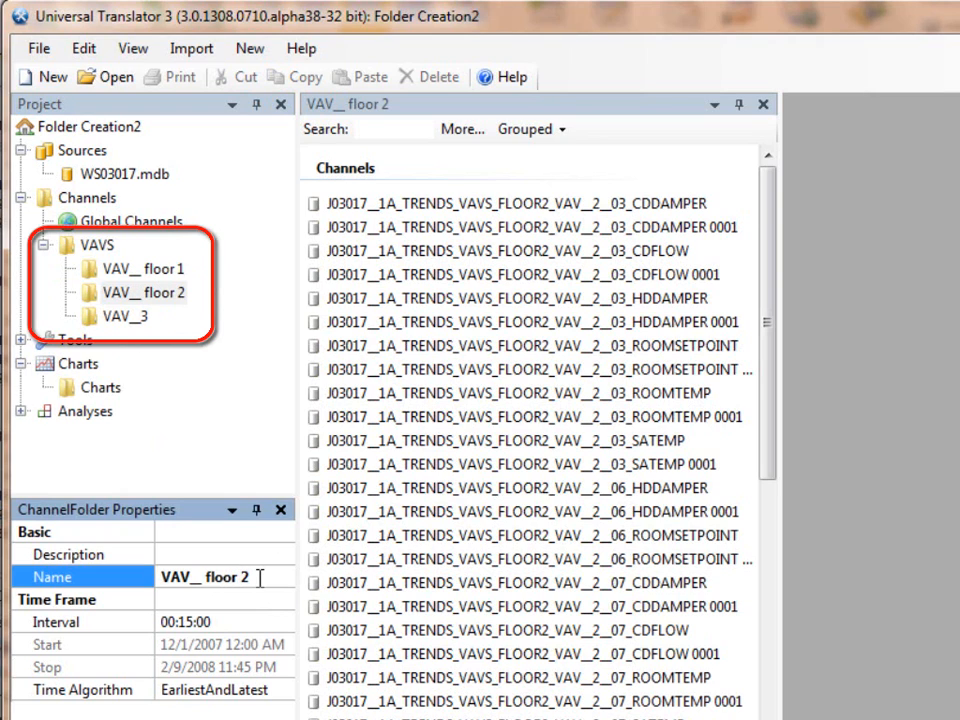
Step: Rename the VAV__3 folder to "VAV__ floor 3"
left_click(109, 319)
left_click(243, 578)
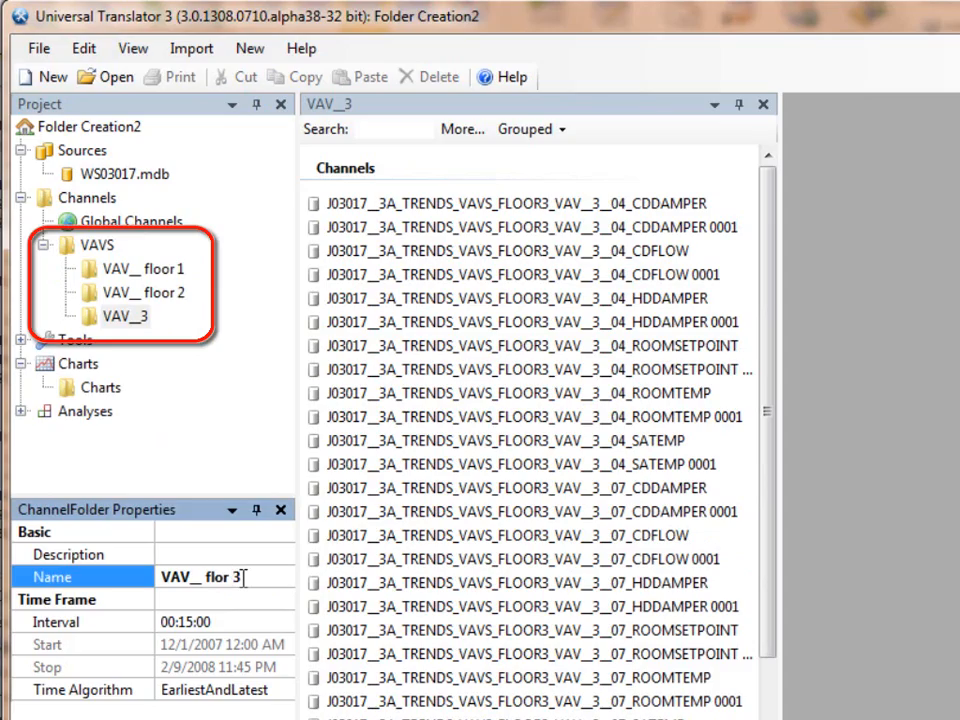
key("Left")
key("Left")
key("Left")
key("Left")
type("o")
key("Return")
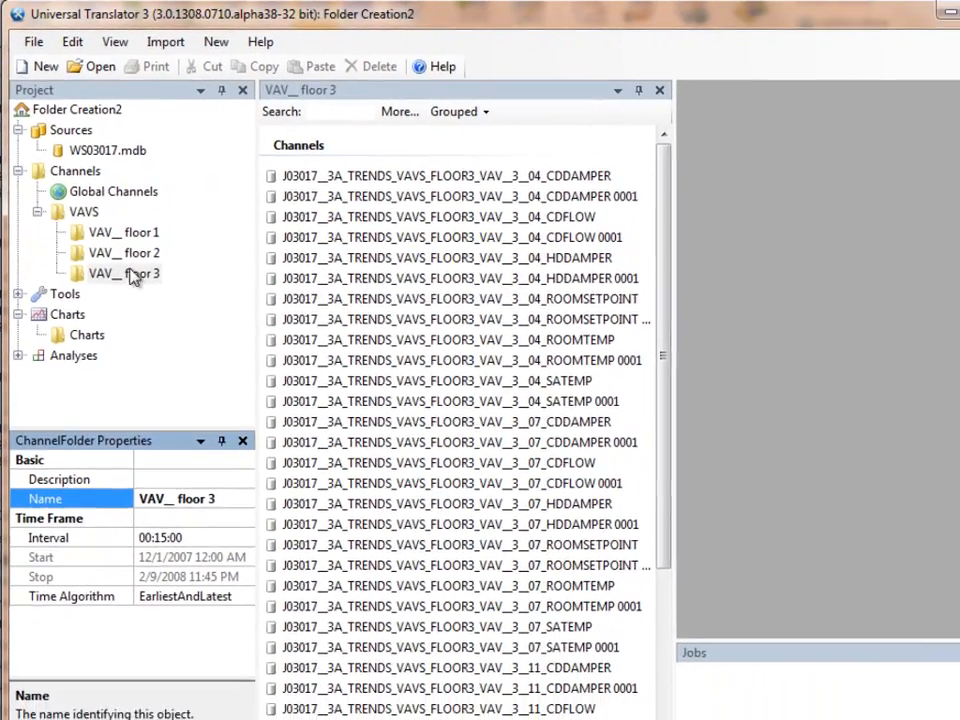
Step: Create per-terminal subfolders inside the VAV__ floor 1 folder with the pattern vav__\d__\d\d
left_click(138, 254)
right_click(138, 254)
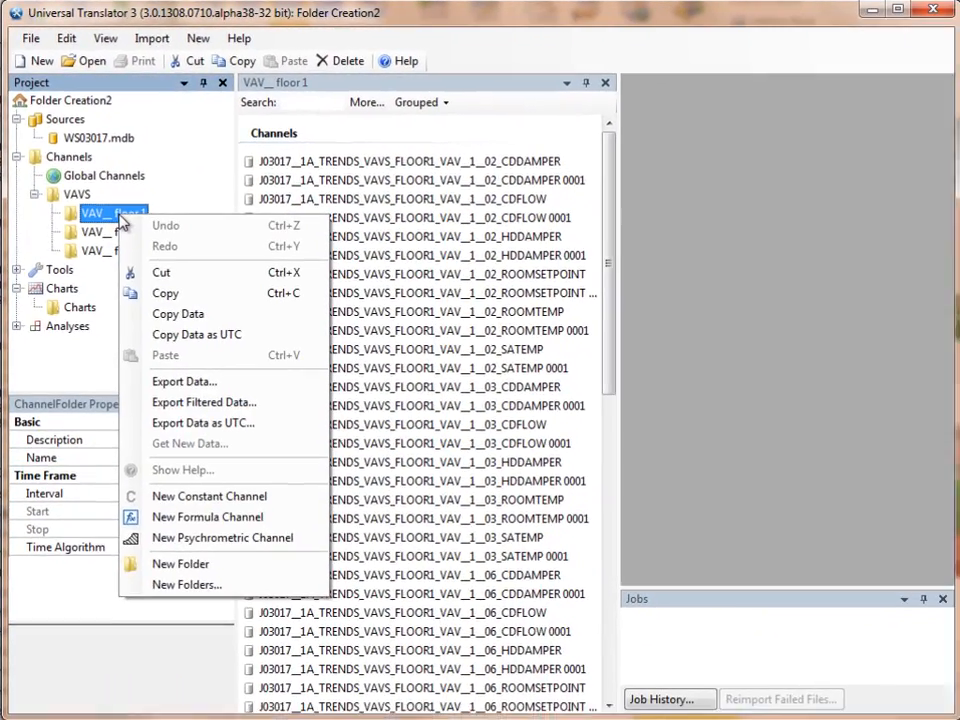
left_click(176, 586)
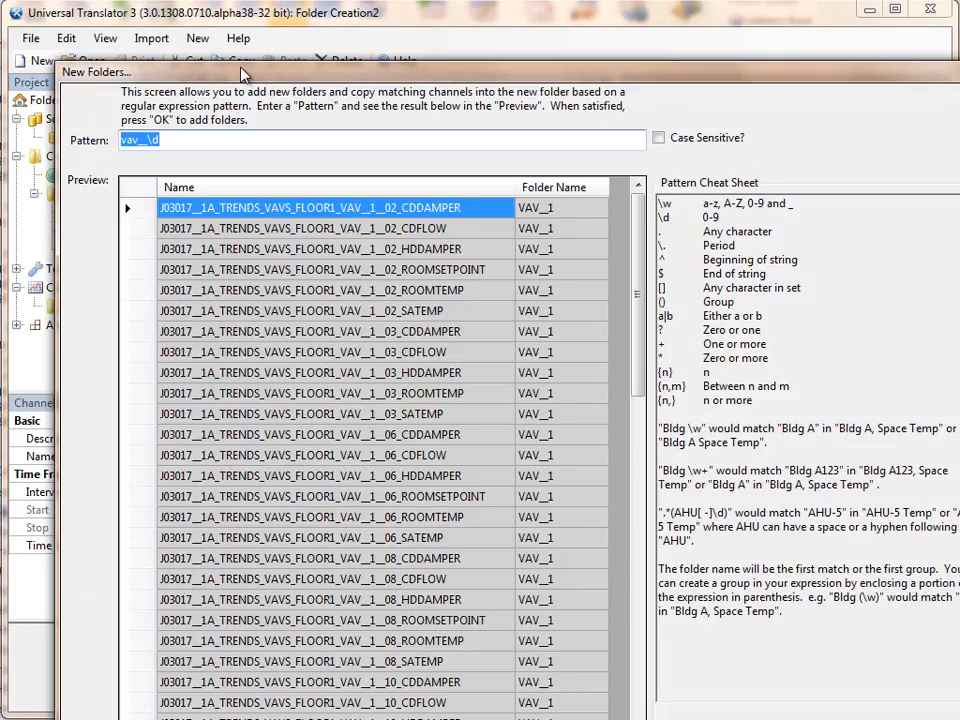
left_click_drag(242, 75, 196, 18)
left_click(168, 80)
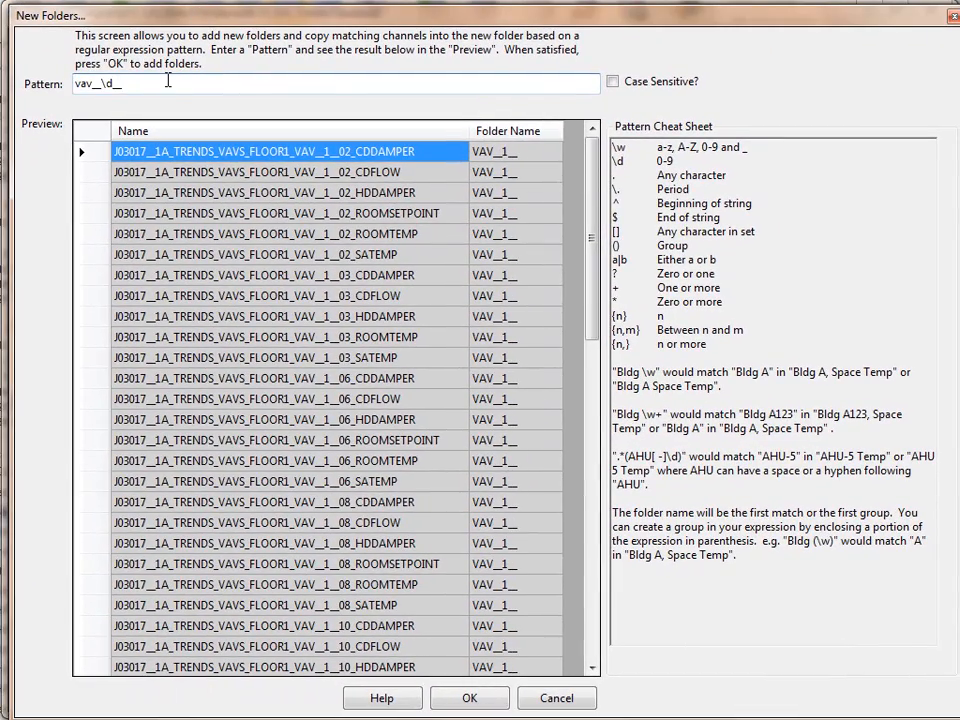
type("\\d\\d")
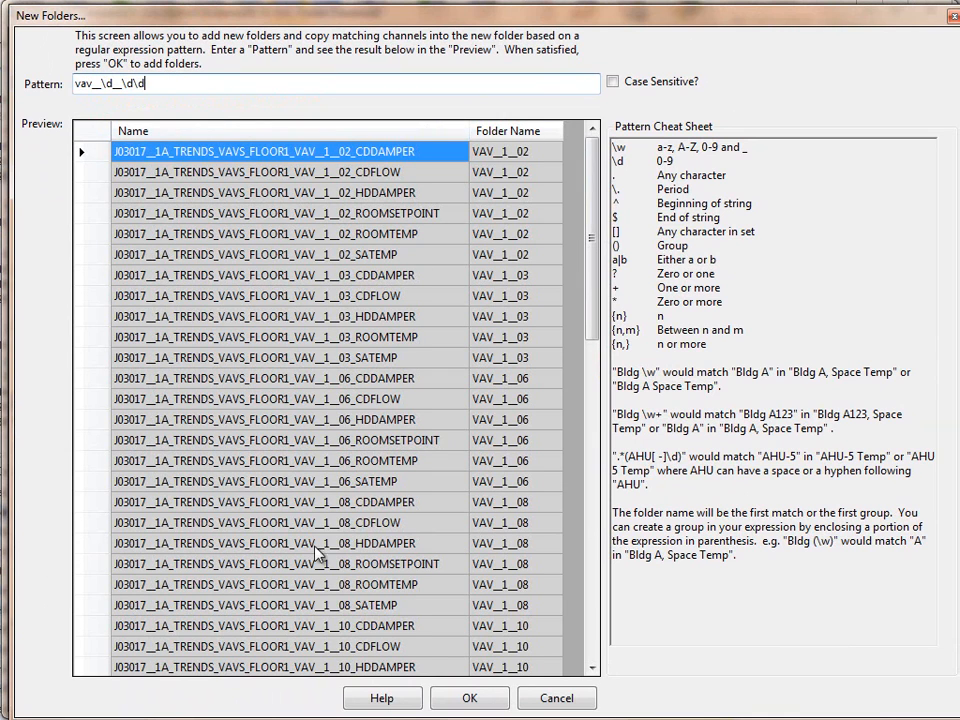
left_click(478, 699)
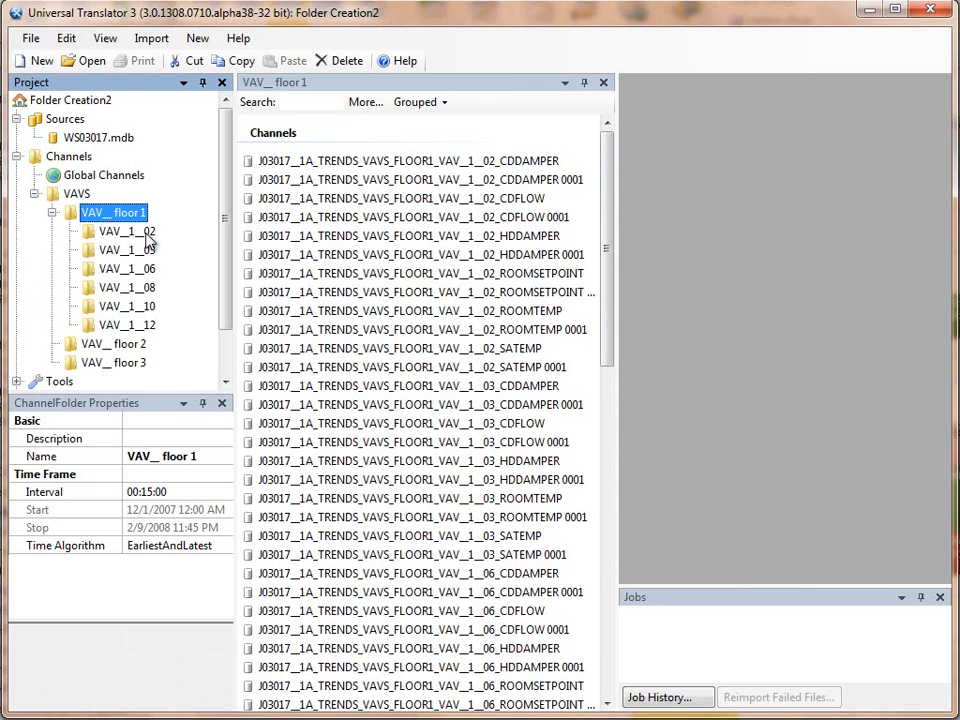
Step: Create per-terminal subfolders inside the VAV__ floor 2 folder with the same pattern, vav__\d__\d\d
right_click(140, 346)
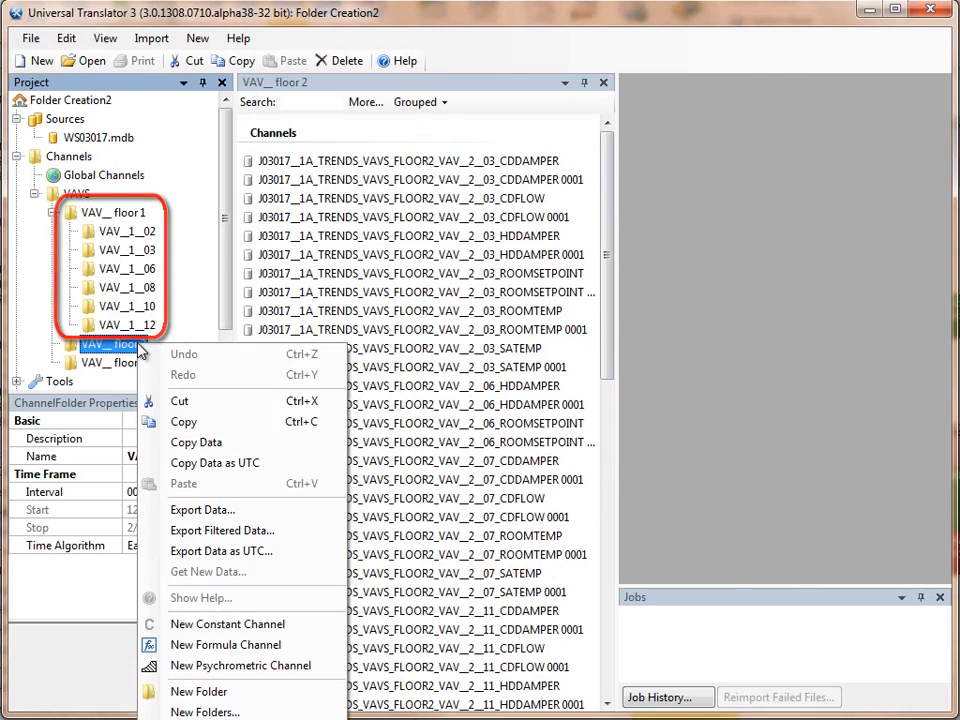
left_click(230, 713)
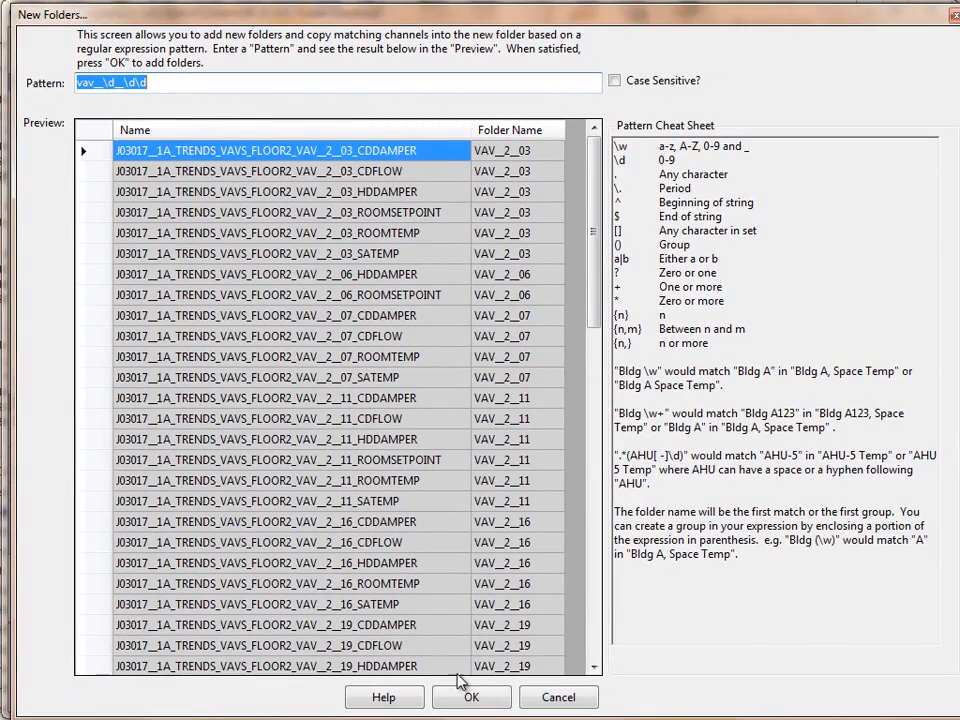
left_click(471, 697)
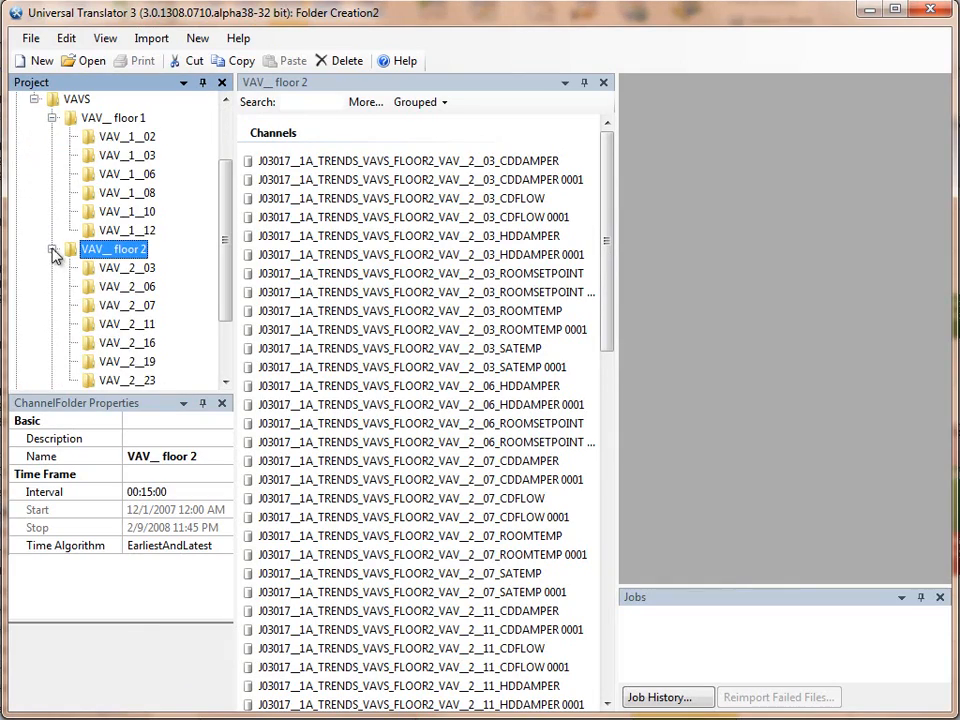
Step: Create per-terminal subfolders inside the VAV__ floor 3 folder with the same pattern, vav__\d__\d\d
left_click(54, 249)
left_click(111, 307)
right_click(108, 306)
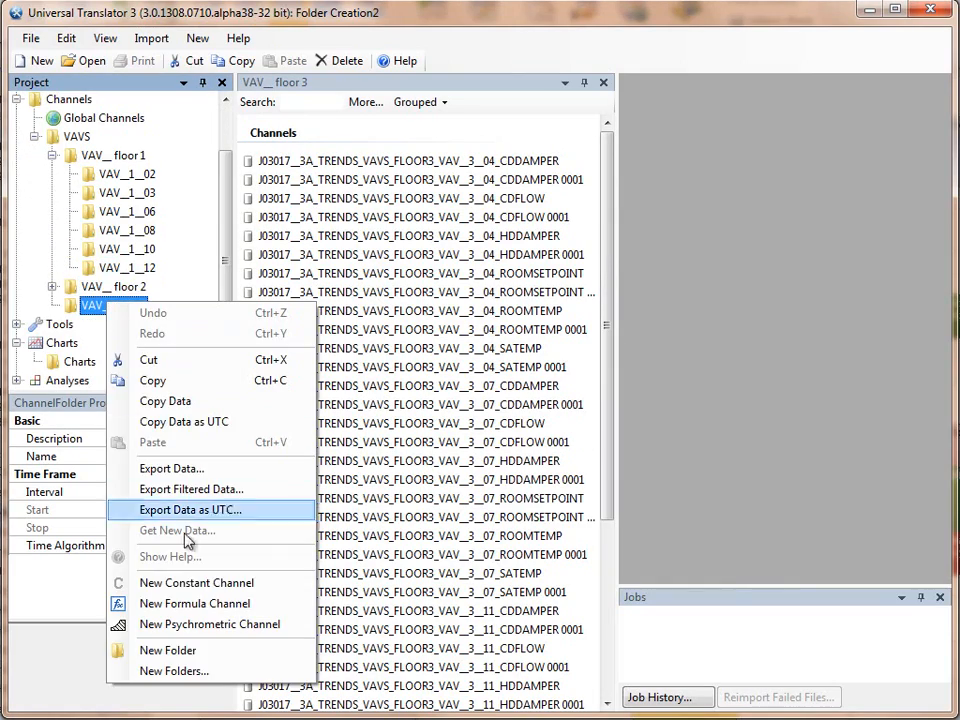
left_click(213, 672)
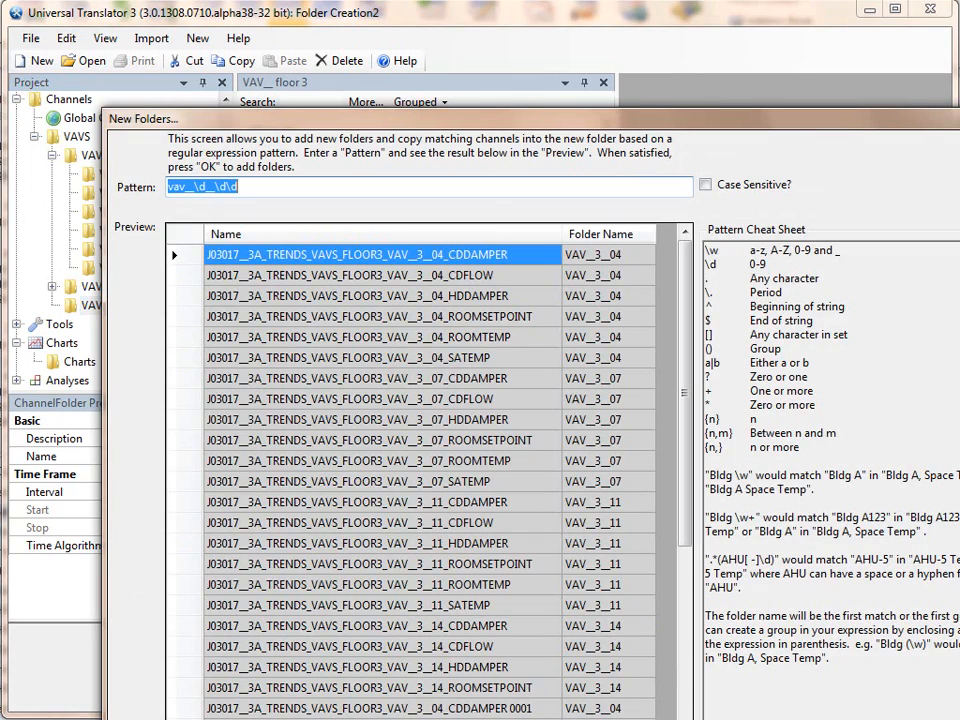
key("Return")
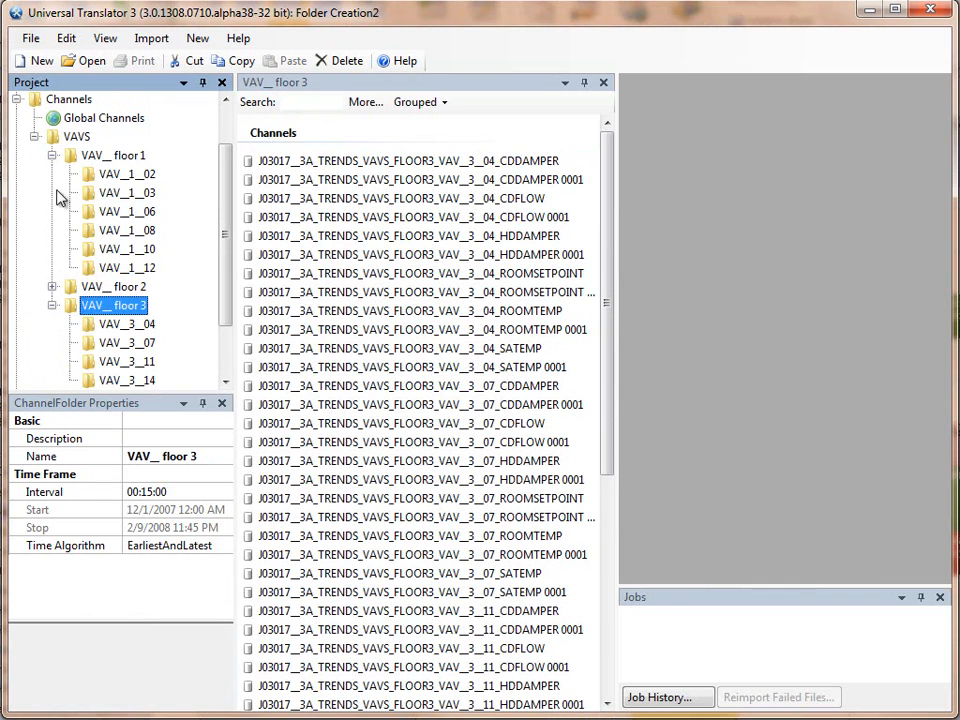
Step: Collapse the floor 1 and floor 3 folders, expand floor 2, and examine the channels in VAV__2__07
left_click(60, 160)
left_click(52, 155)
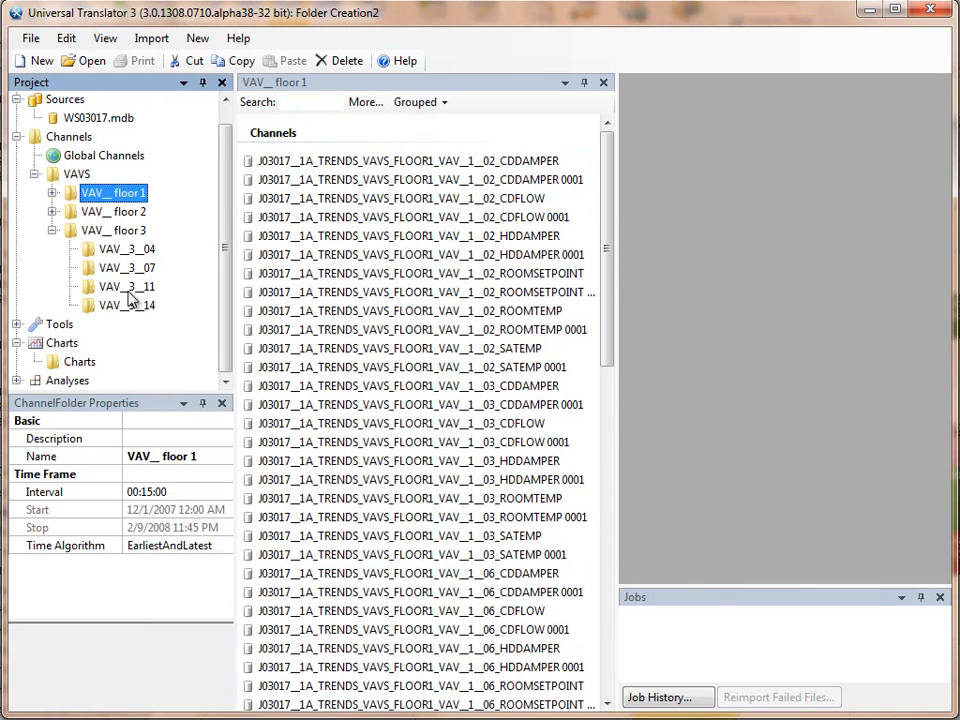
left_click(52, 230)
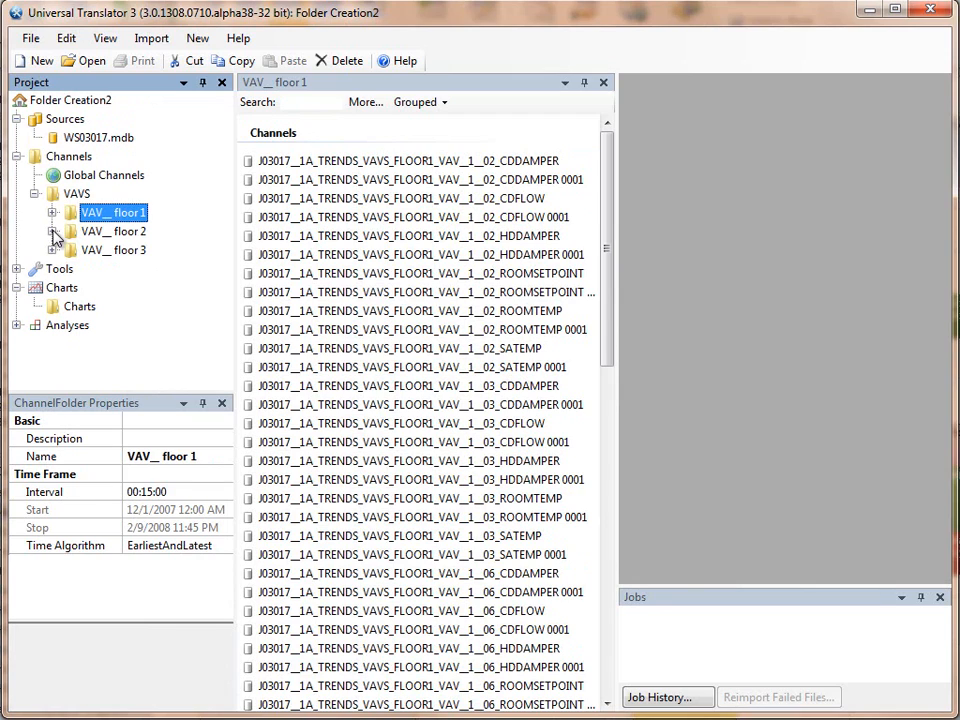
left_click(52, 231)
left_click(127, 288)
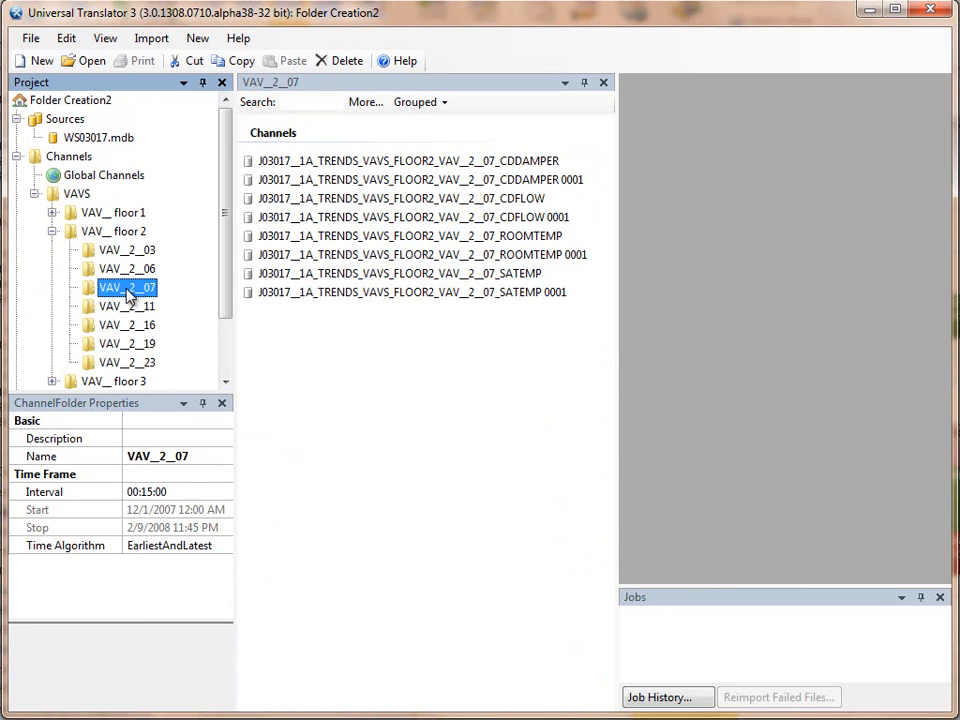